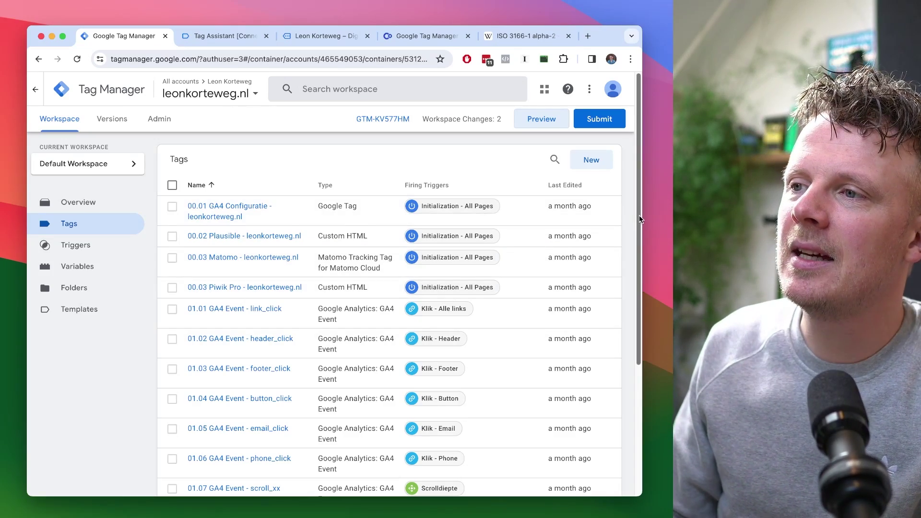
drag(639, 214, 654, 368)
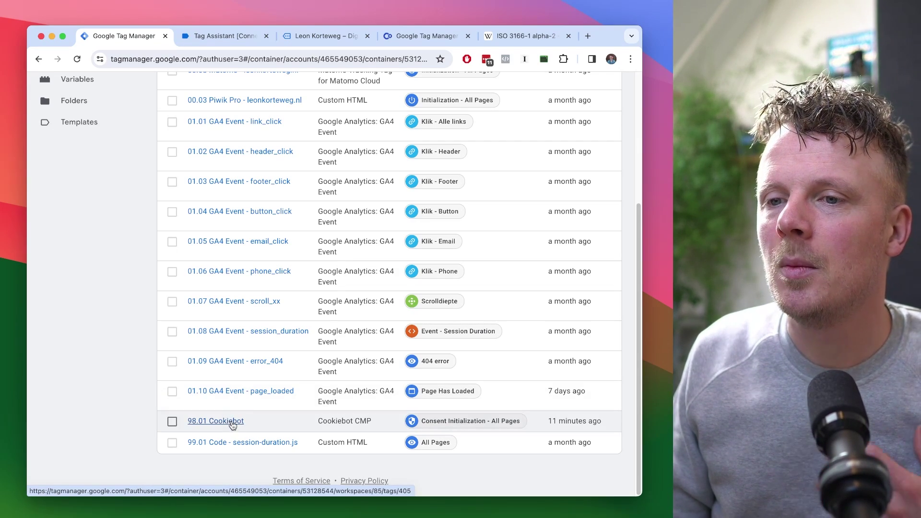
click(234, 426)
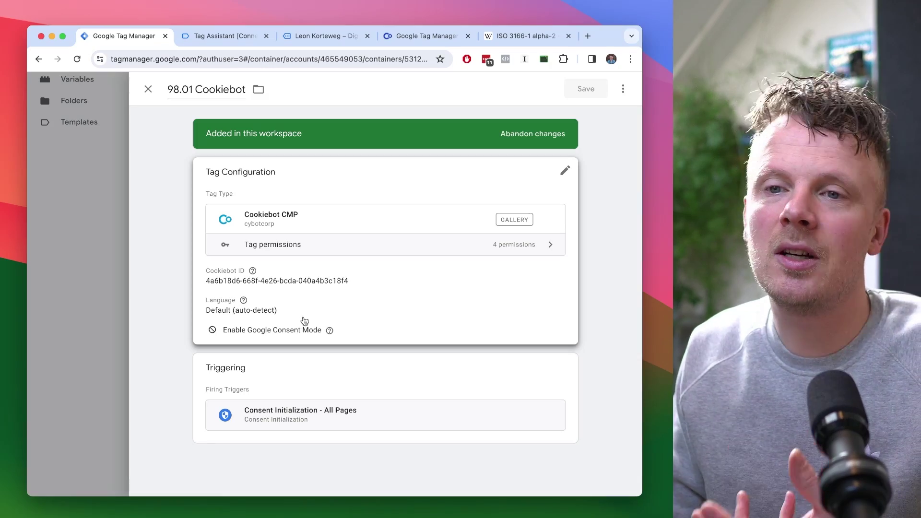
click(147, 89)
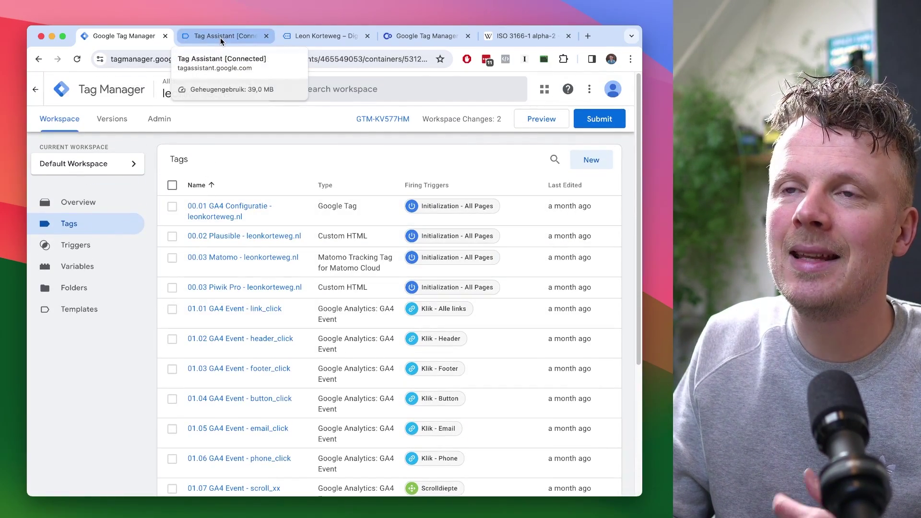
Tuck away the site's Tag Assistant popup and return to the debug session summary.
click(295, 38)
click(606, 391)
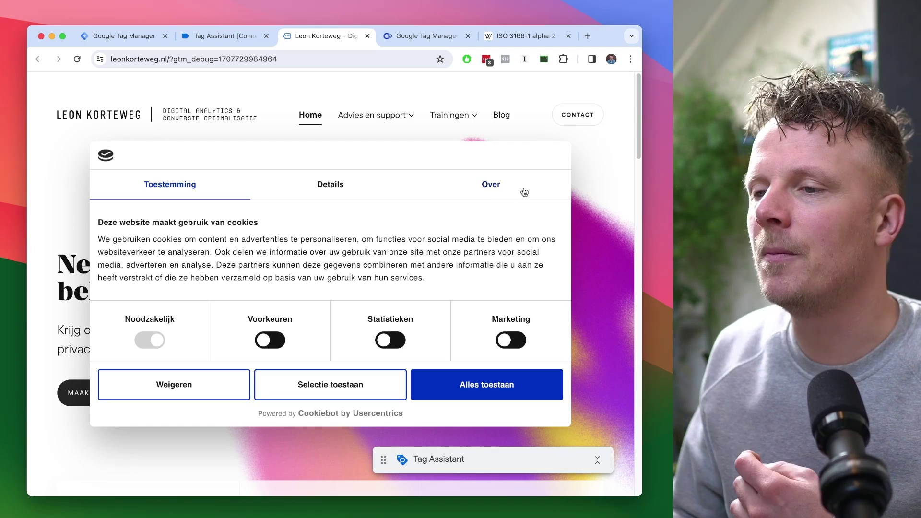
click(225, 37)
click(347, 276)
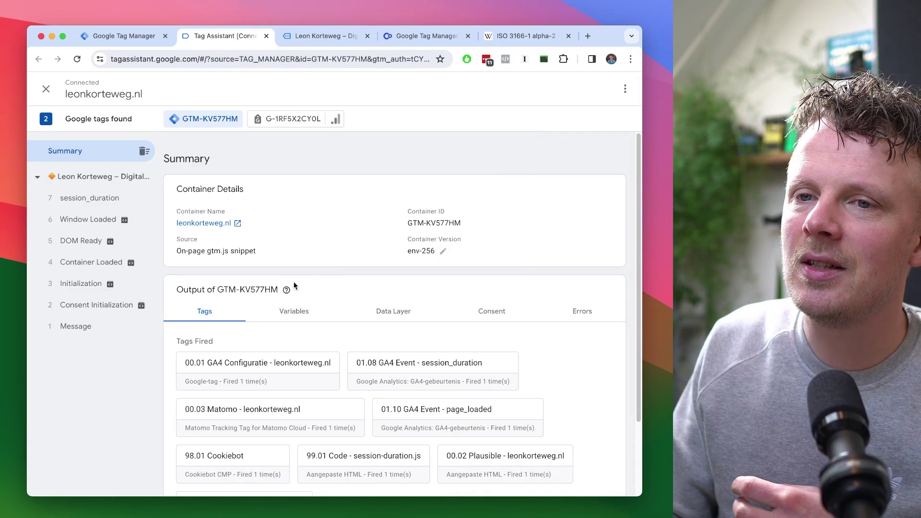
Check the Consent tab for the Message, Initialization, Container Loaded, DOM Ready and session_duration events.
click(113, 325)
click(114, 305)
click(110, 285)
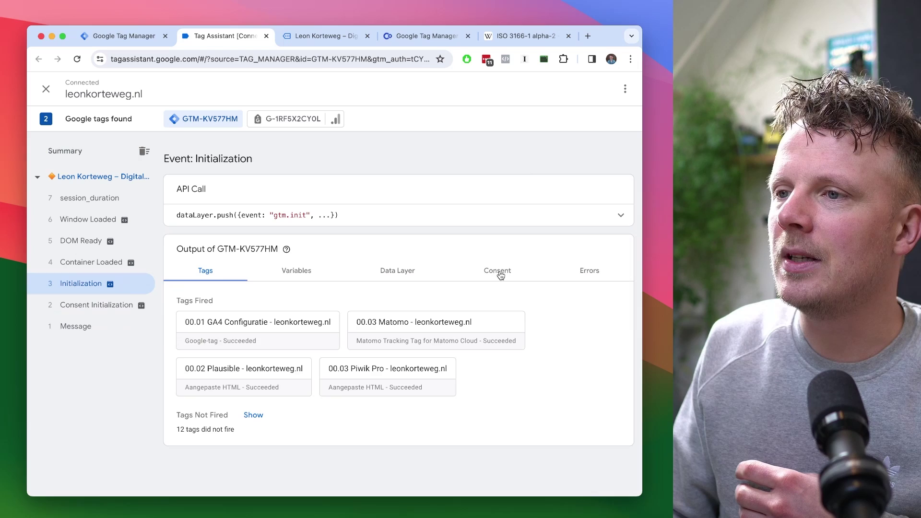
click(499, 274)
click(115, 325)
click(120, 305)
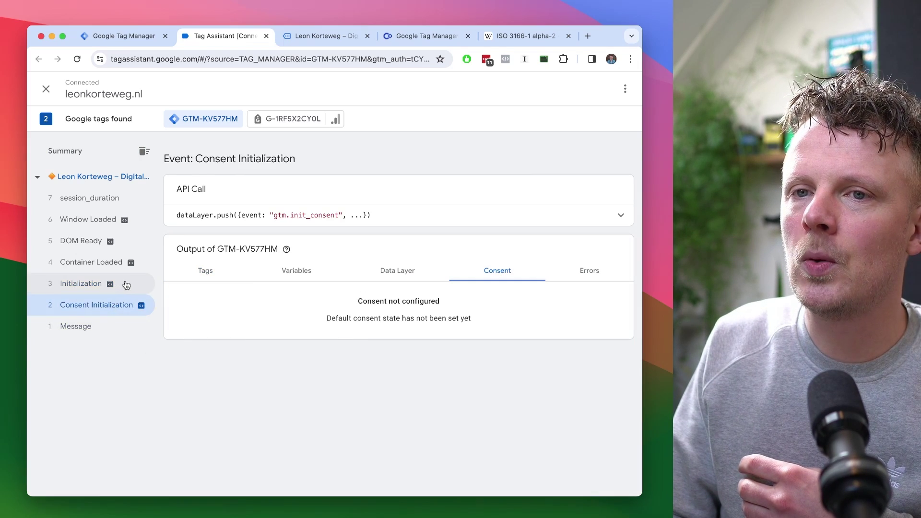
click(119, 263)
click(117, 241)
click(115, 198)
mouse_move(129, 226)
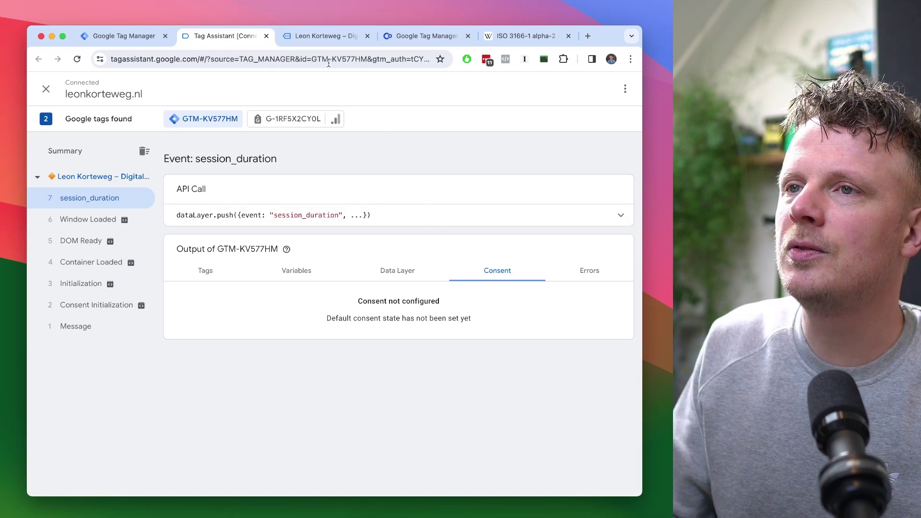
Accept all cookies on the site and confirm the cookie_consent events still read Consent not configured.
click(327, 38)
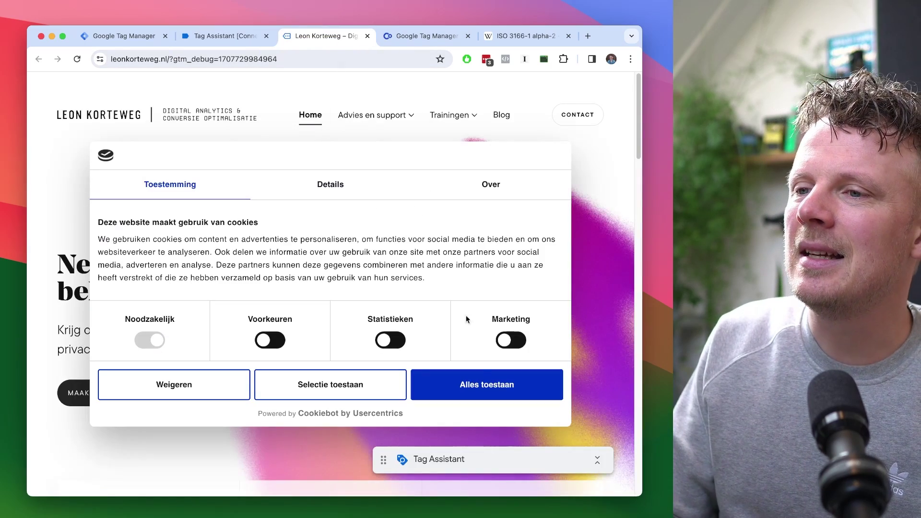
click(482, 391)
click(225, 36)
click(101, 239)
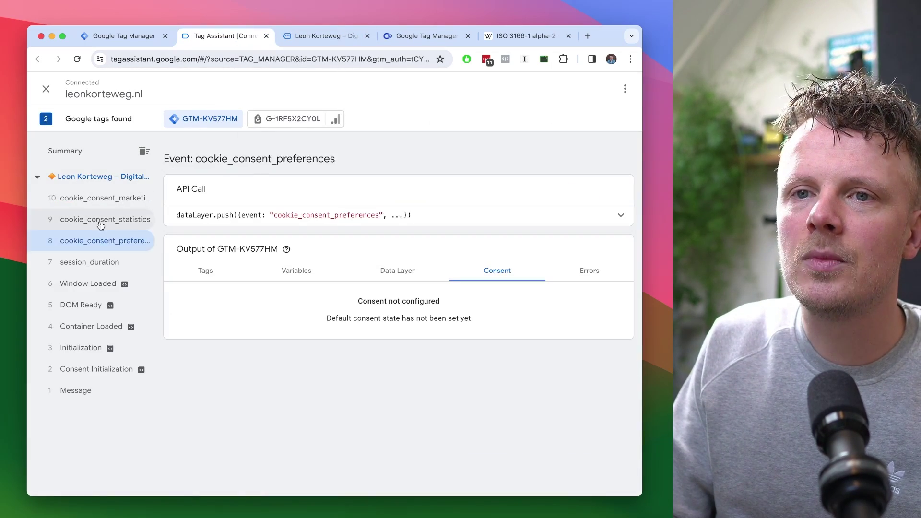
click(103, 199)
click(103, 220)
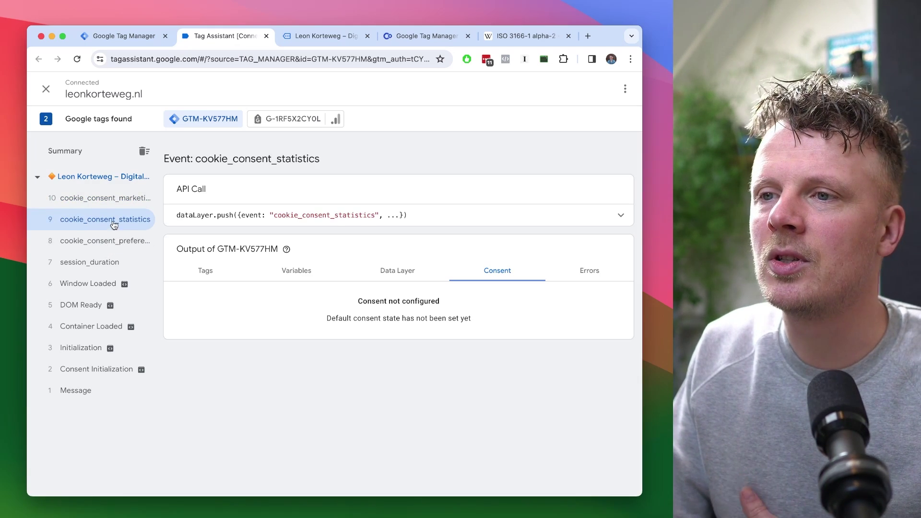
click(111, 199)
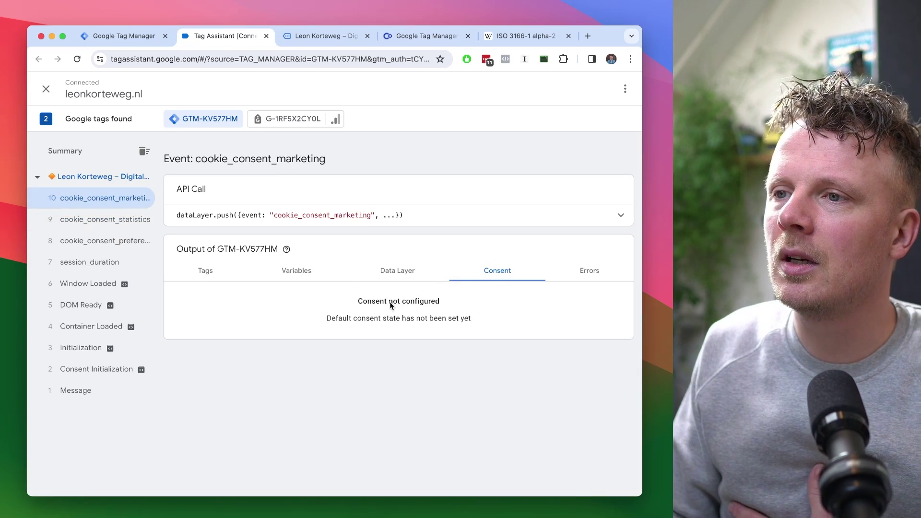
triple_click(418, 301)
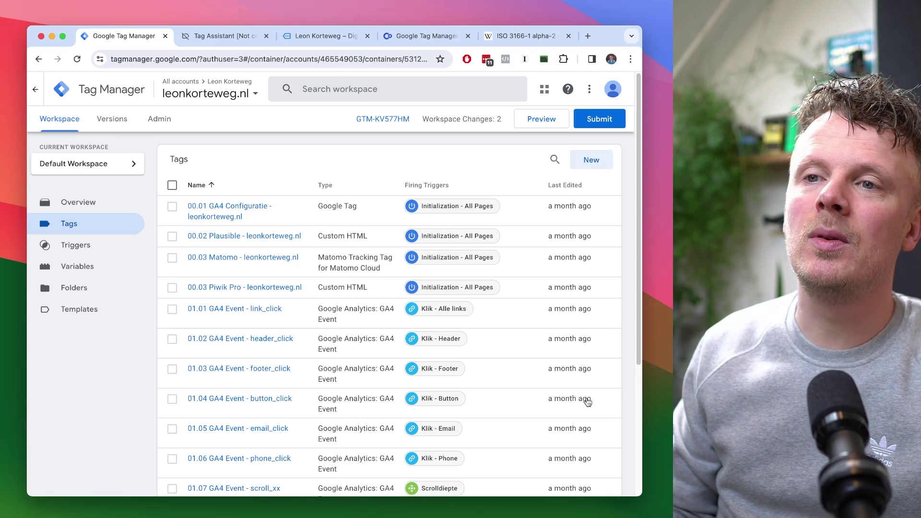
In 98.01 Cookiebot's configuration, enable Google Consent Mode, keep Redact ads data on Dynamic, and enable URL passthrough.
scroll(629, 390, down, 5)
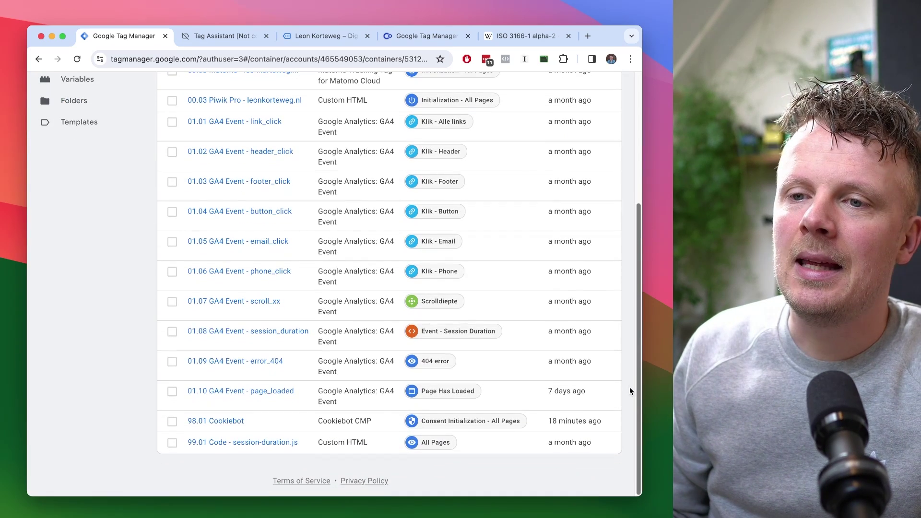
click(228, 427)
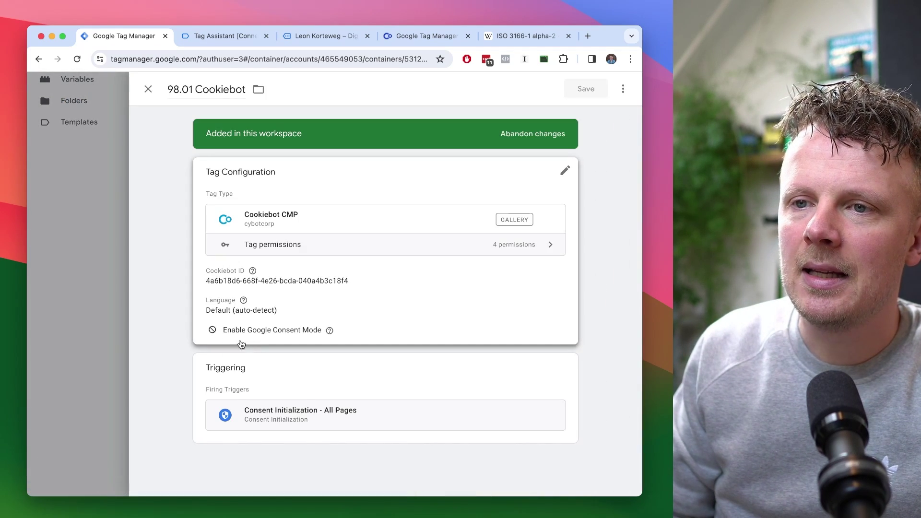
click(445, 315)
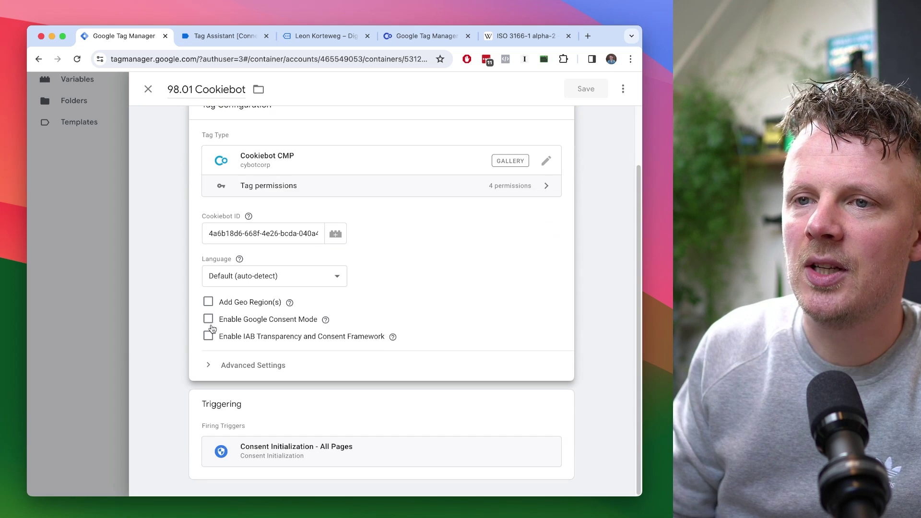
click(208, 319)
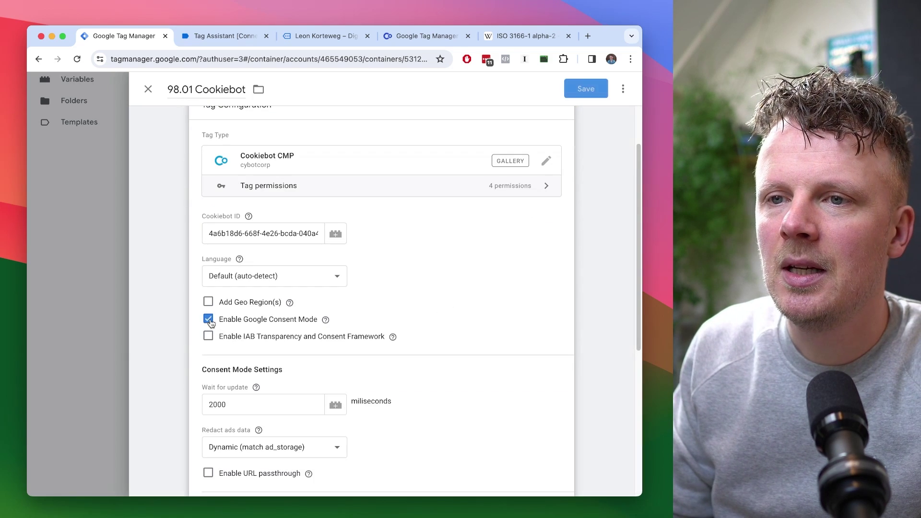
scroll(298, 268, down, 4)
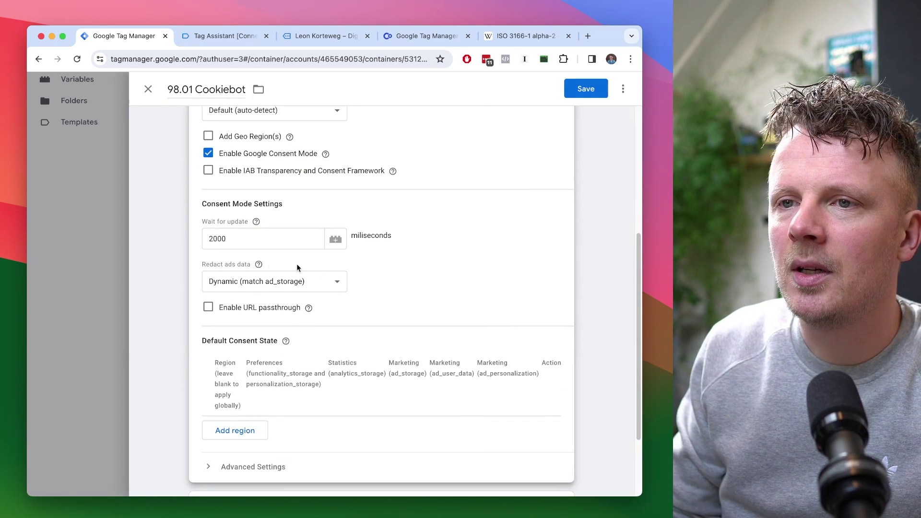
click(222, 283)
click(227, 284)
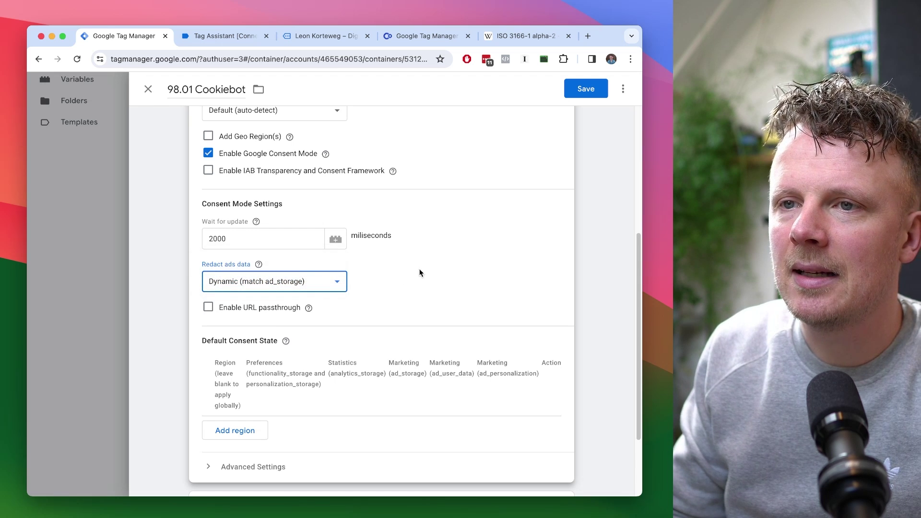
scroll(327, 274, down, 1)
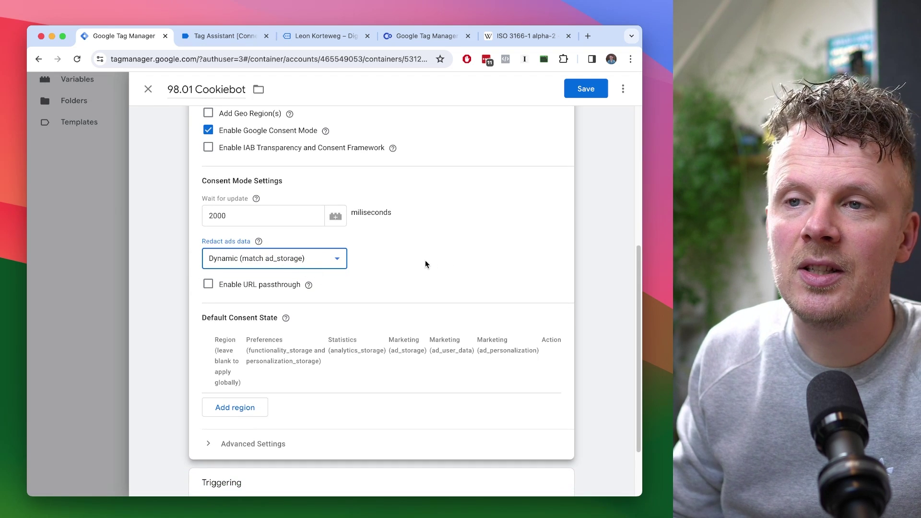
click(208, 286)
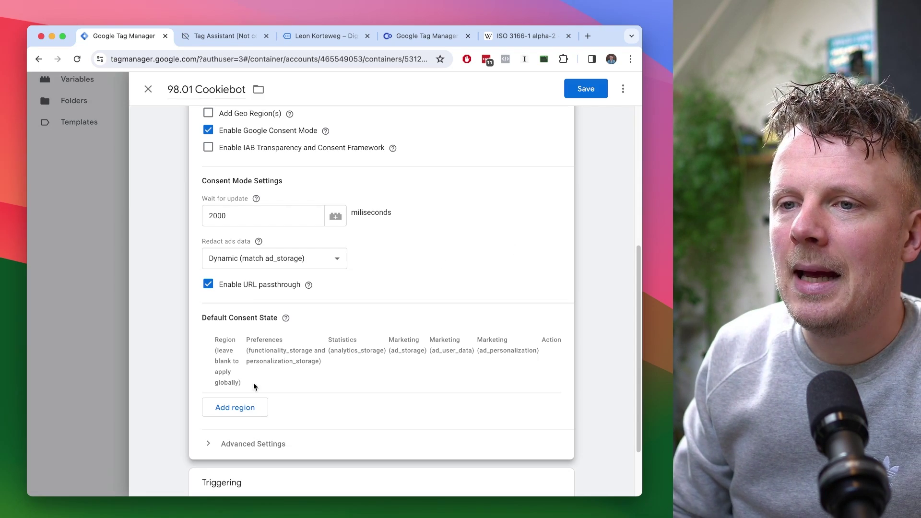
scroll(254, 402, down, 2)
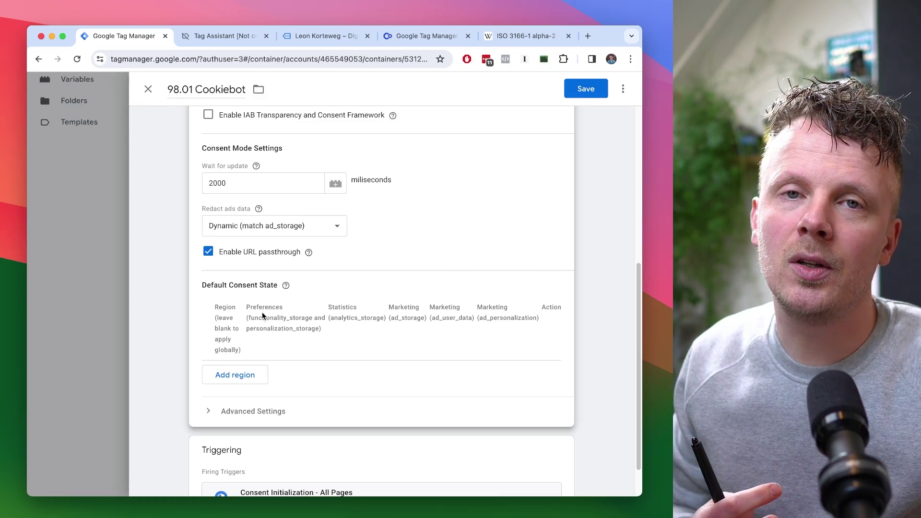
Start a default consent region row, leaving Region blank so it applies globally.
click(236, 375)
click(351, 139)
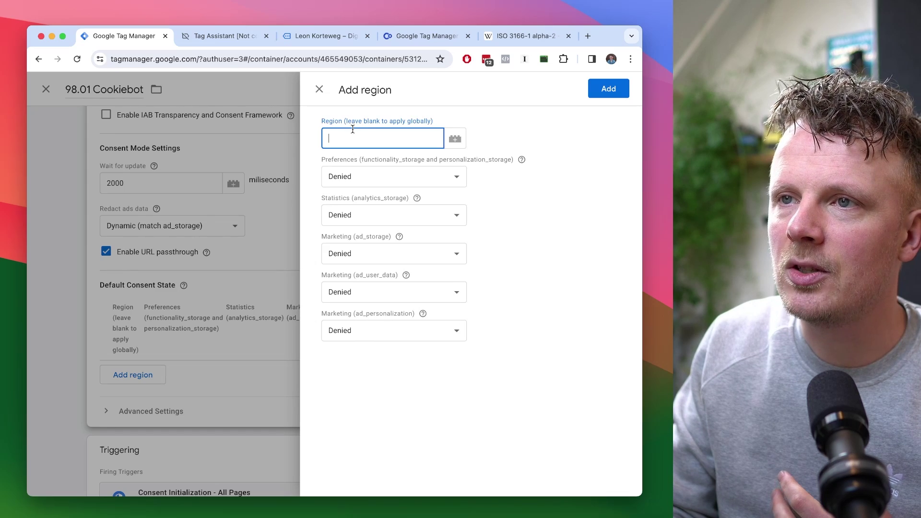
drag(356, 120, 399, 121)
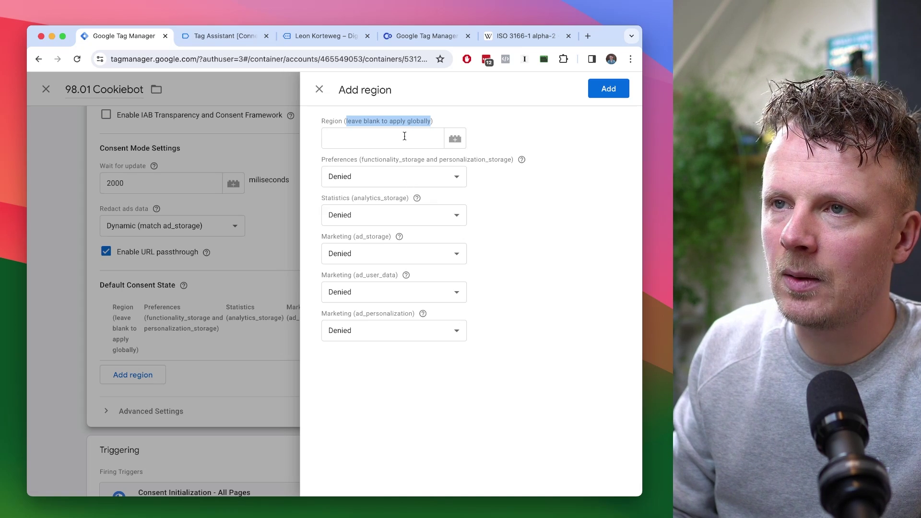
click(404, 137)
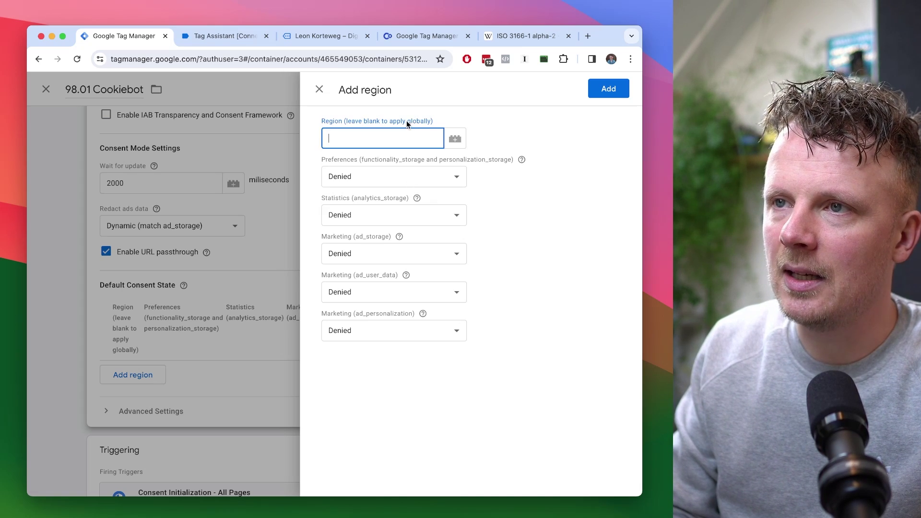
Set all five default consent fields in the row to Granted.
click(374, 180)
click(378, 194)
click(375, 214)
click(369, 253)
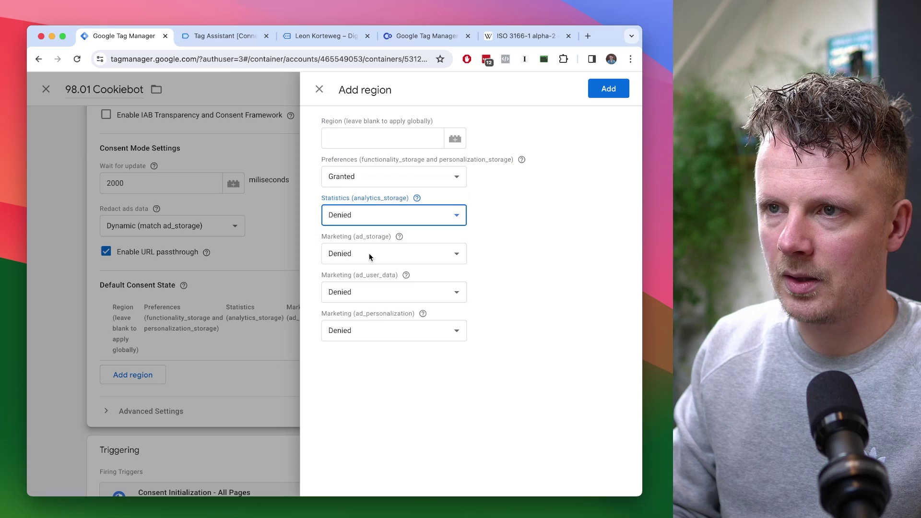
click(369, 253)
click(372, 275)
click(369, 292)
click(369, 314)
click(365, 330)
click(364, 352)
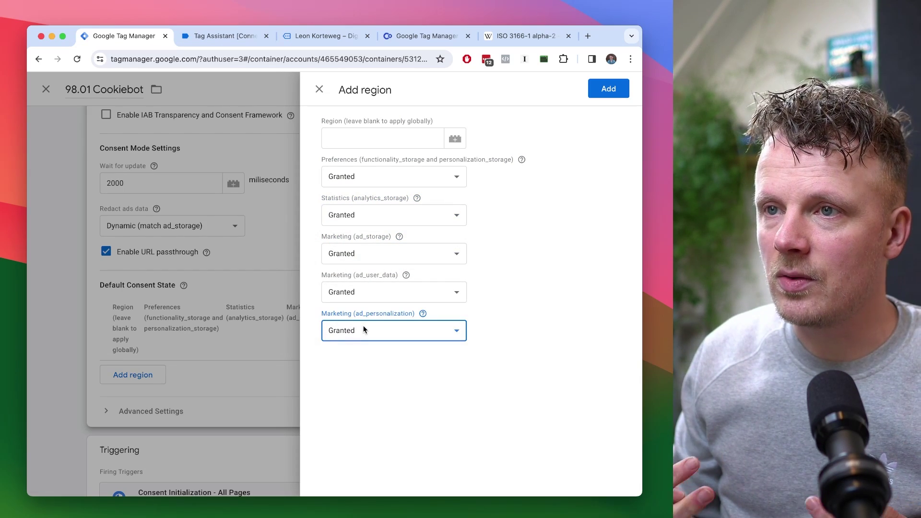
Switch Preferences, Statistics, ad_storage, ad_user_data and ad_personalization to Denied.
click(370, 177)
click(369, 163)
click(365, 214)
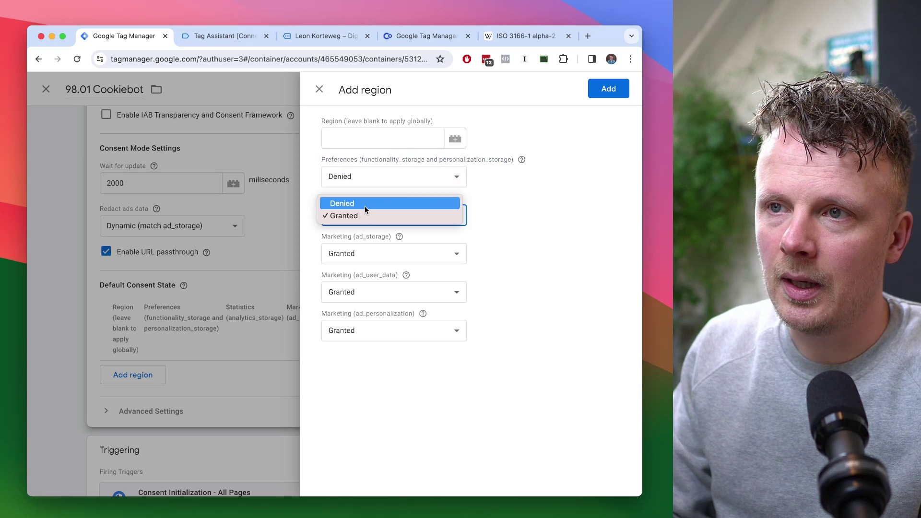
click(361, 216)
click(356, 251)
click(357, 254)
click(350, 294)
click(352, 278)
click(359, 253)
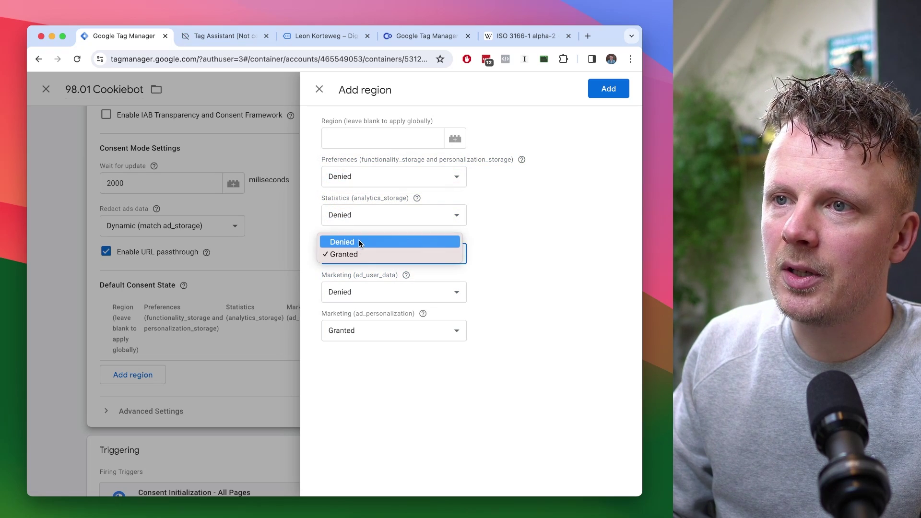
click(358, 254)
click(353, 330)
click(353, 318)
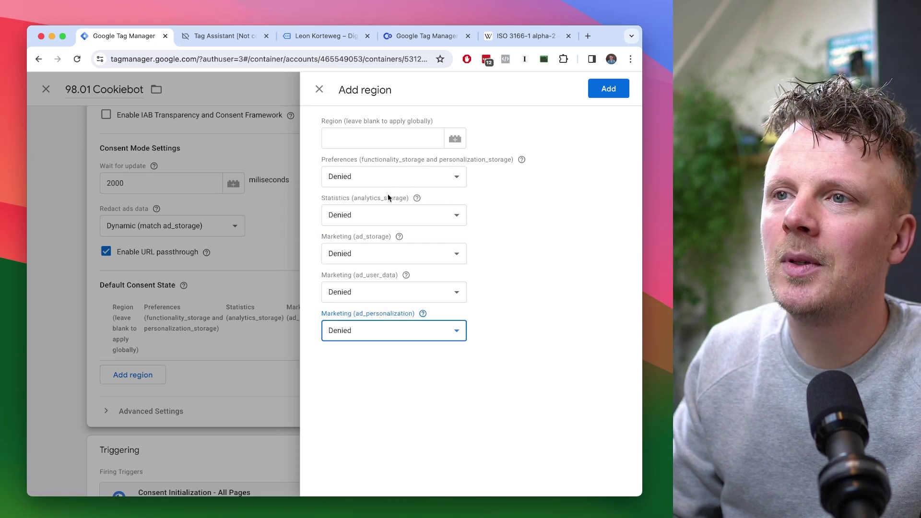
Set Preferences and Statistics back to Granted and add the global default consent row.
click(344, 161)
click(352, 176)
click(352, 188)
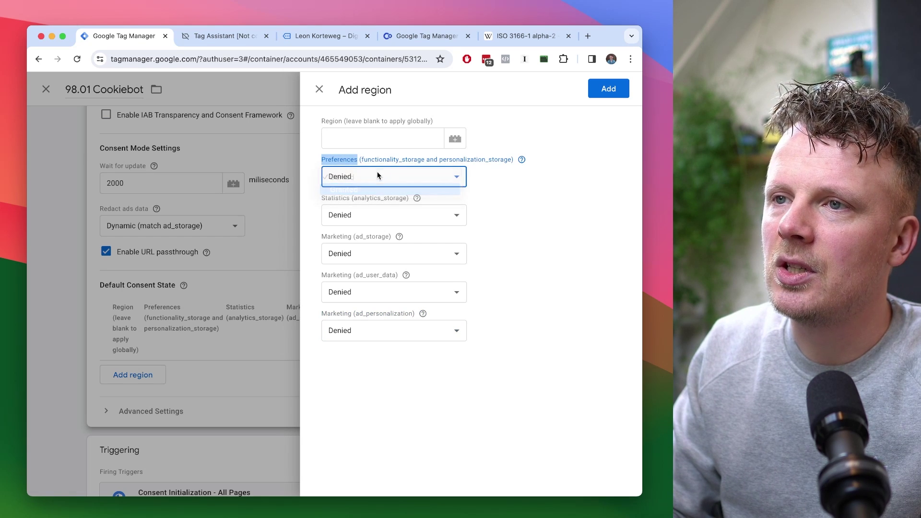
double_click(382, 161)
double_click(456, 160)
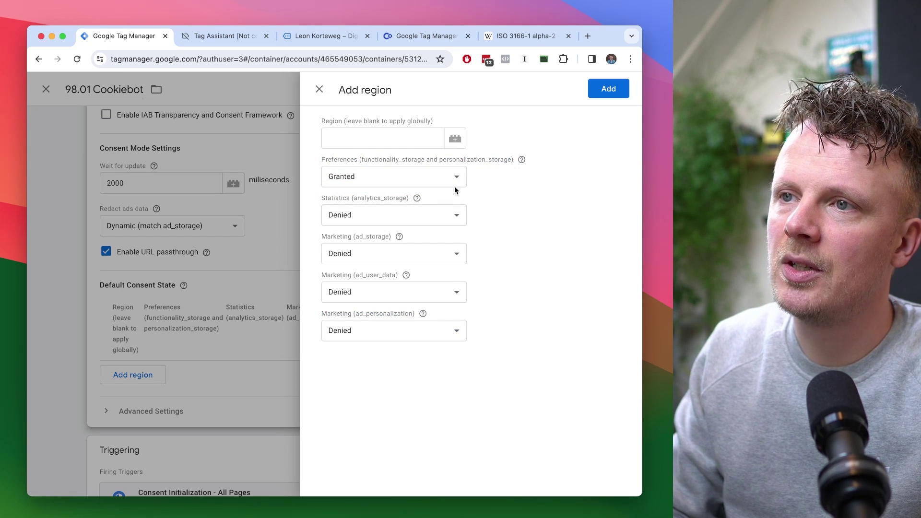
click(361, 213)
click(363, 228)
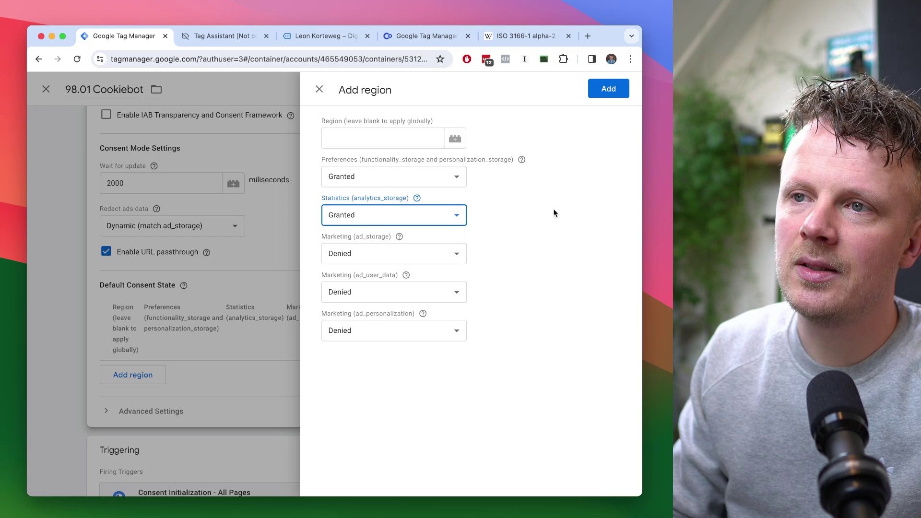
click(516, 210)
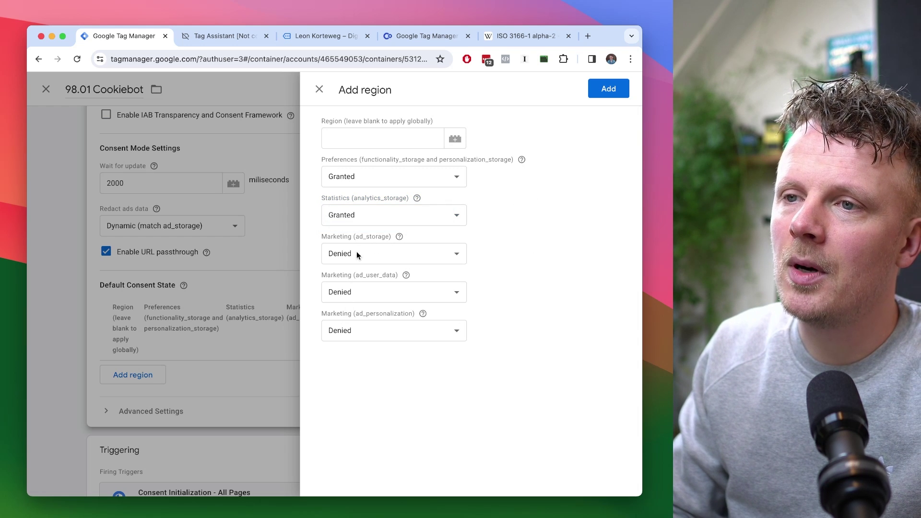
double_click(370, 275)
click(379, 314)
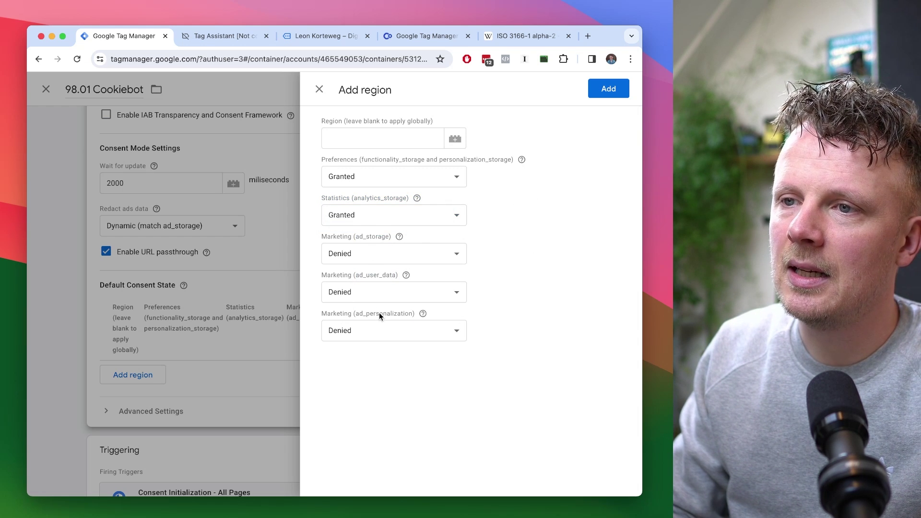
click(543, 249)
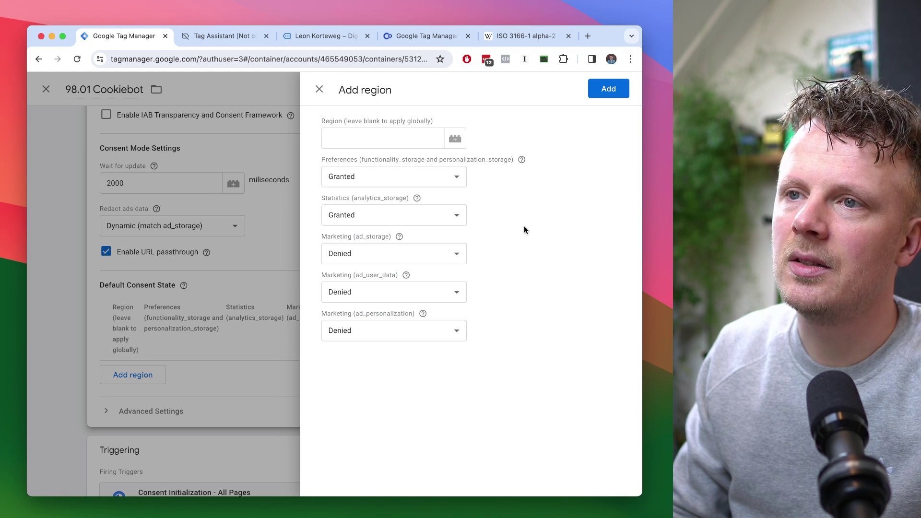
click(608, 89)
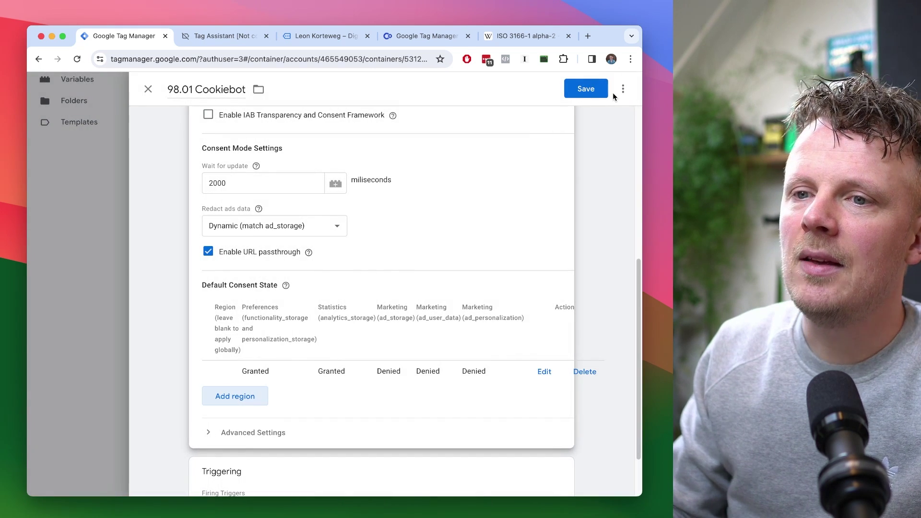
click(249, 399)
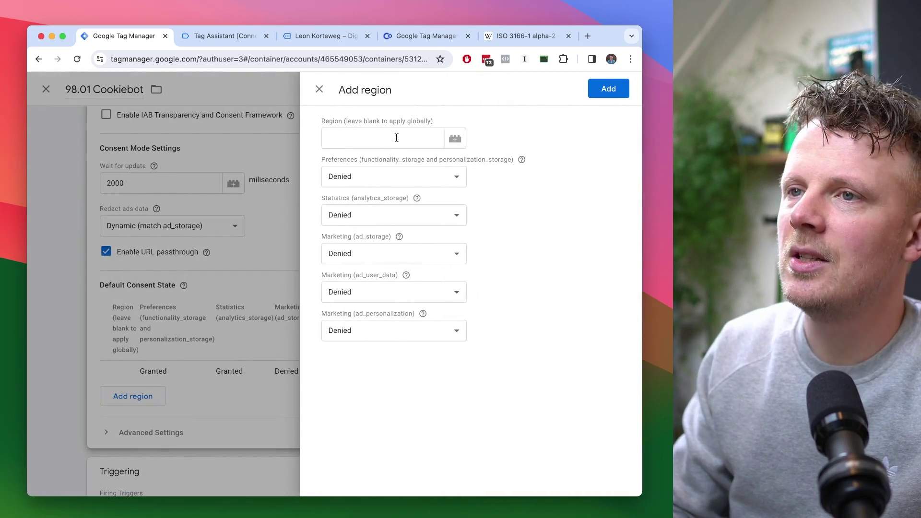
click(522, 39)
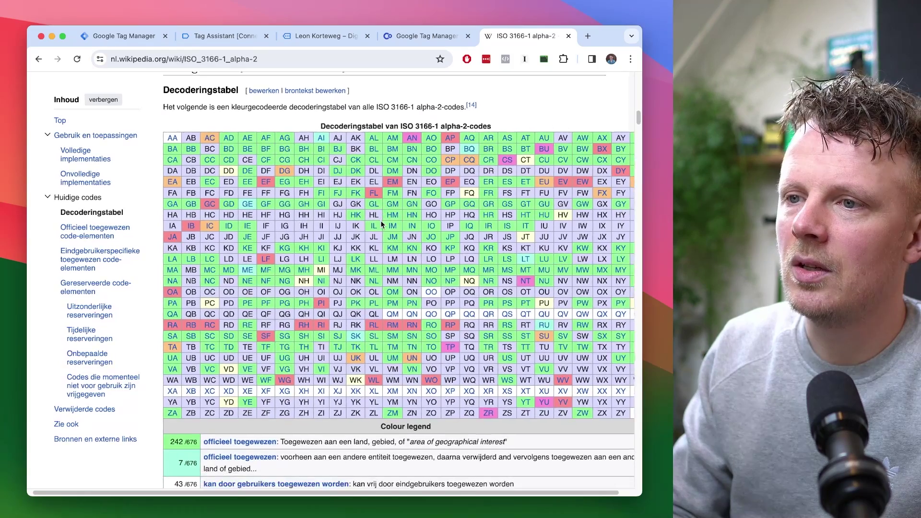
scroll(381, 220, down, 1)
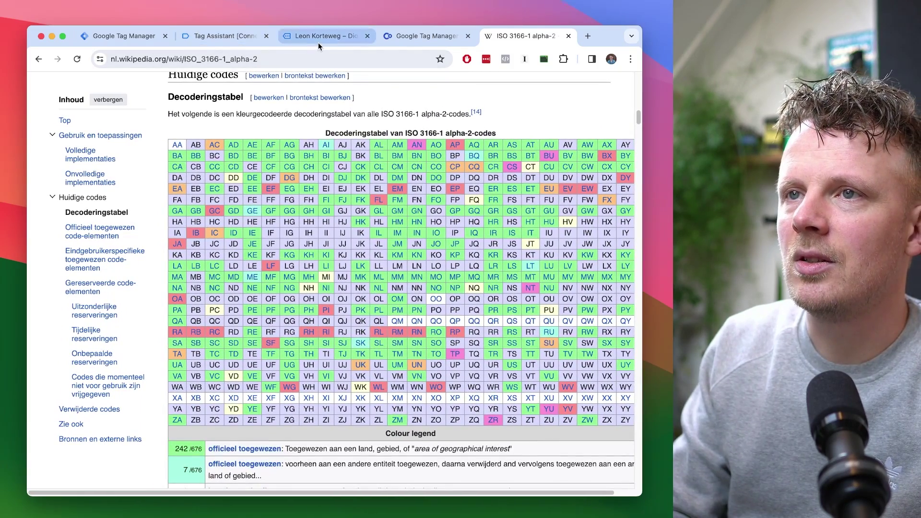
click(157, 32)
text(NL)
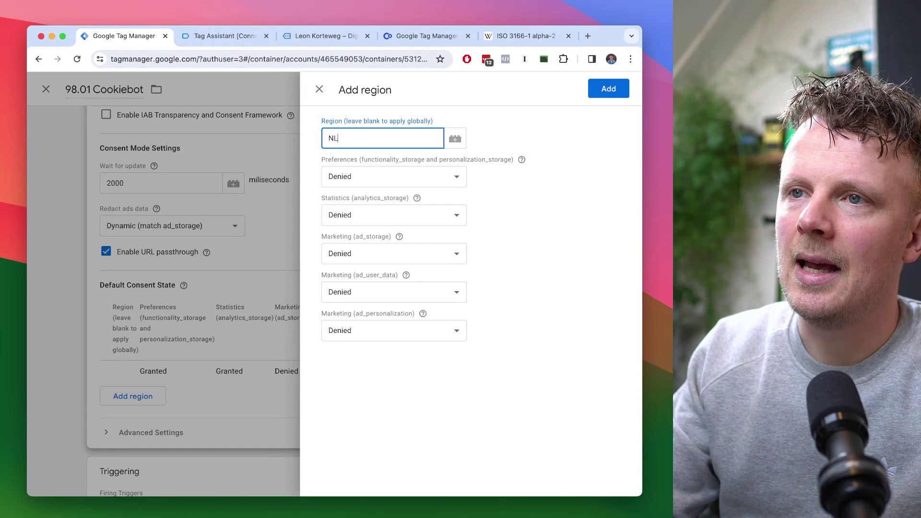
key(BackSpace)
key(BackSpace)
text(FR)
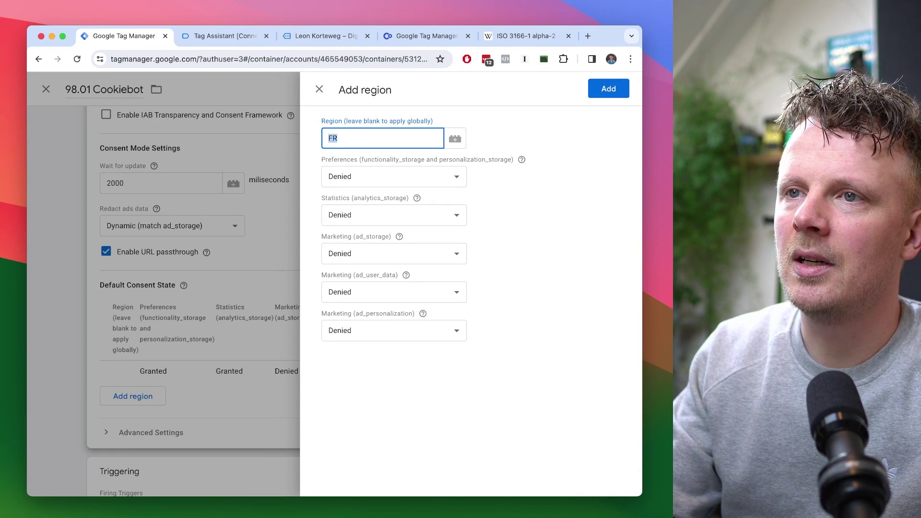
key(BackSpace)
key(BackSpace)
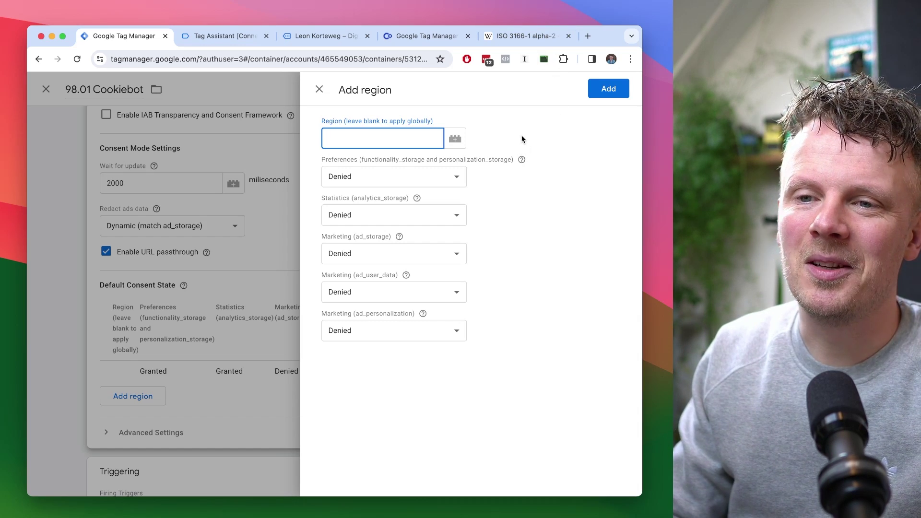
key(Escape)
scroll(271, 448, down, 3)
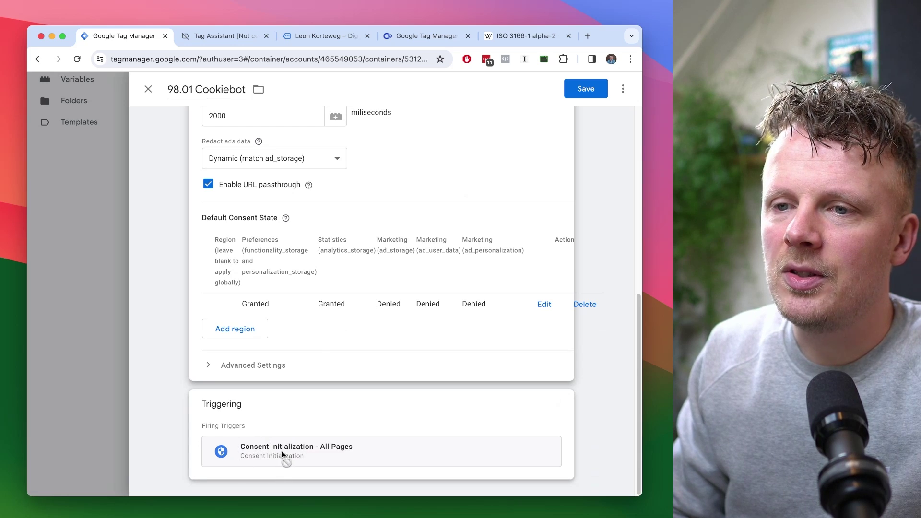
Save the Cookiebot tag and launch a Preview debug session.
scroll(398, 166, up, 8)
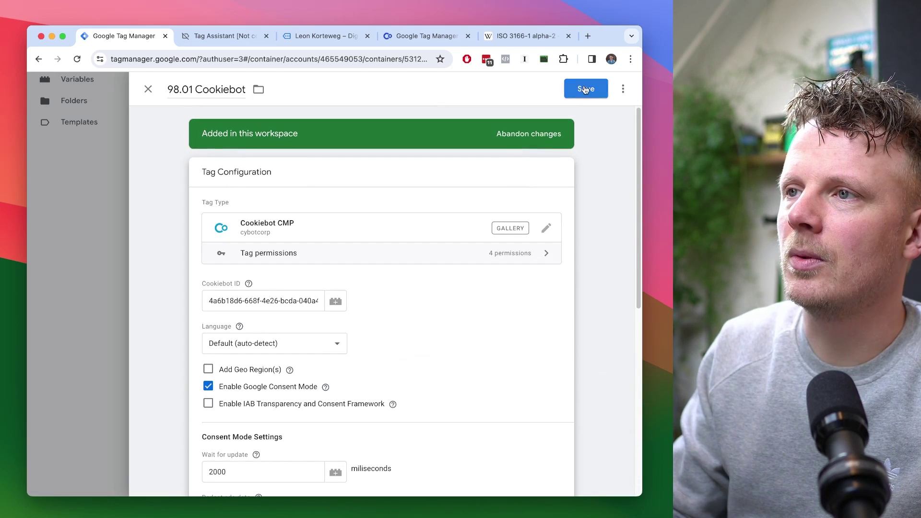
click(589, 91)
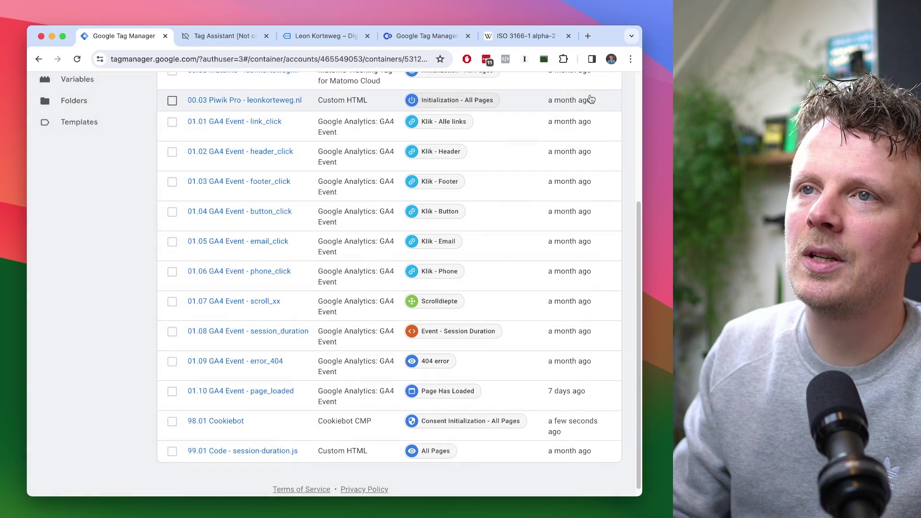
click(556, 128)
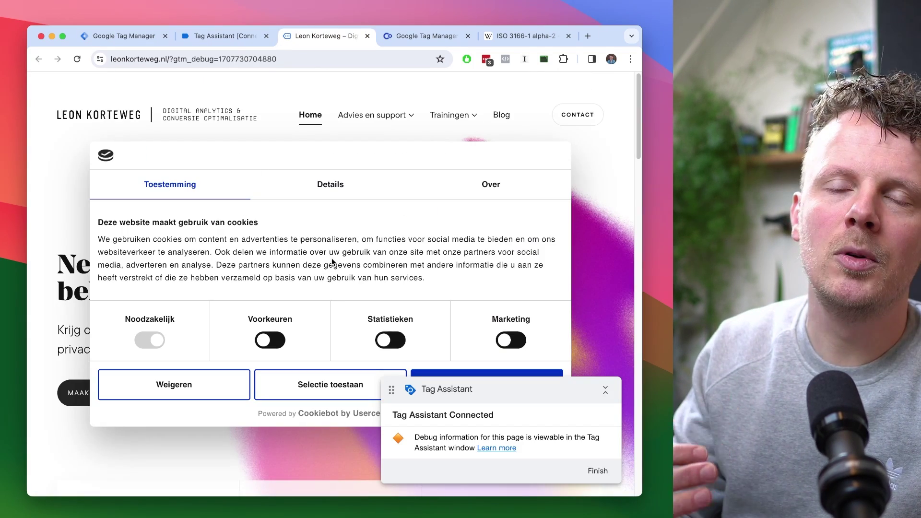
Check the consent state and fired tags for the Message and Consent Initialization events.
key(super+alt+Left)
click(333, 273)
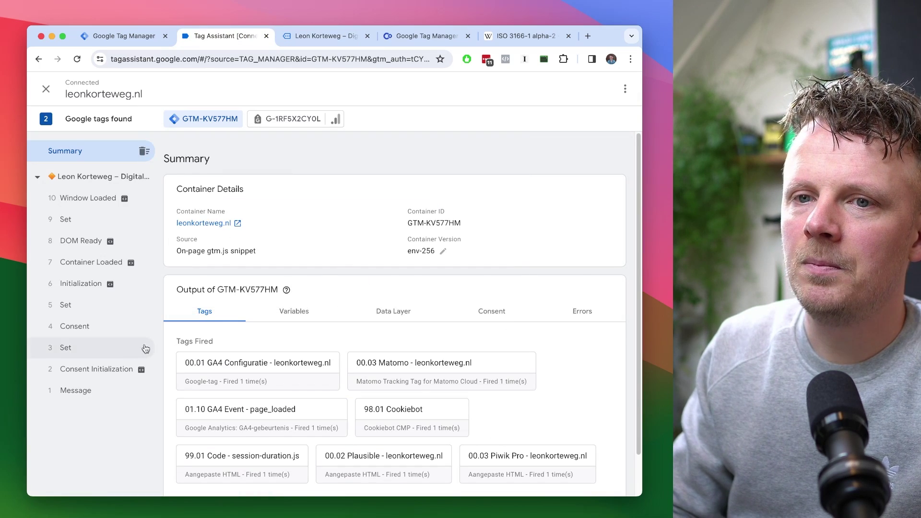
click(104, 388)
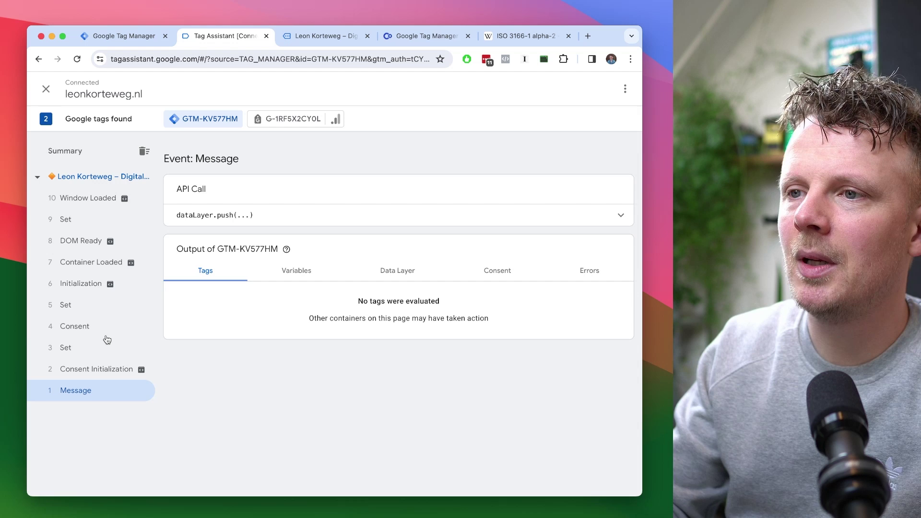
click(499, 273)
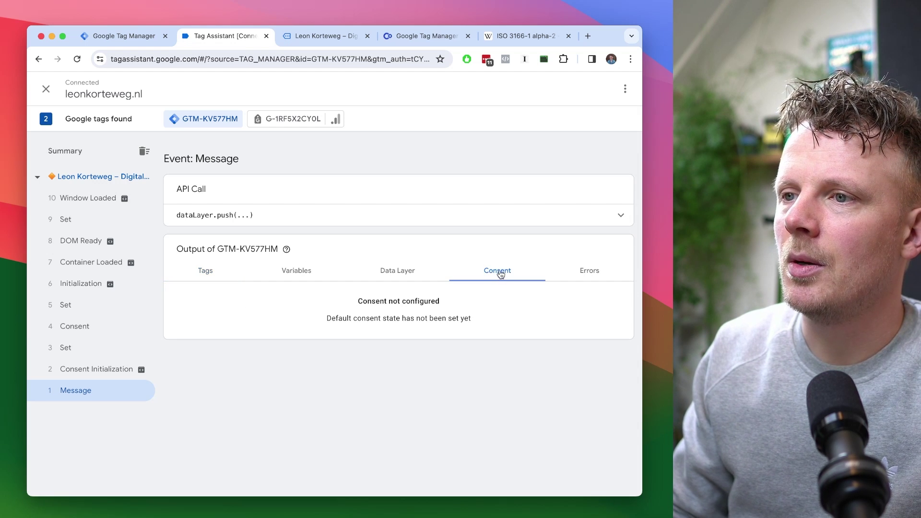
click(84, 374)
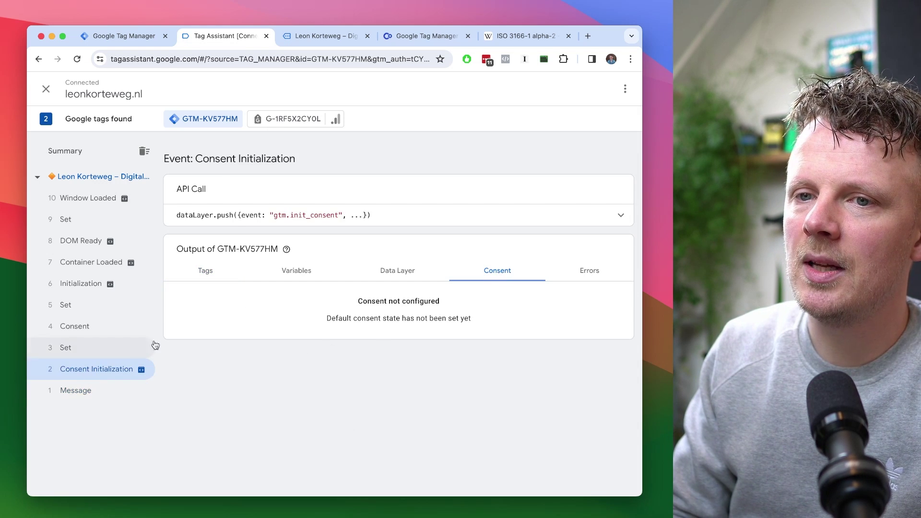
click(204, 275)
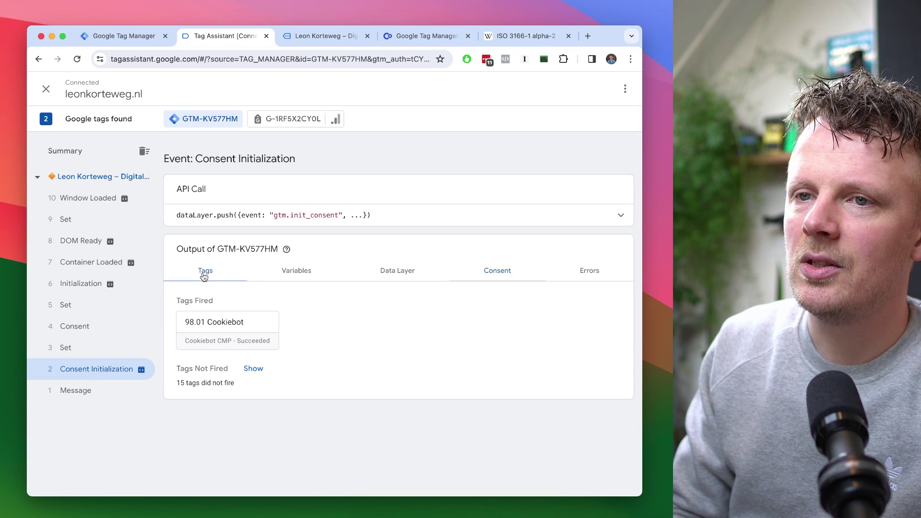
click(502, 274)
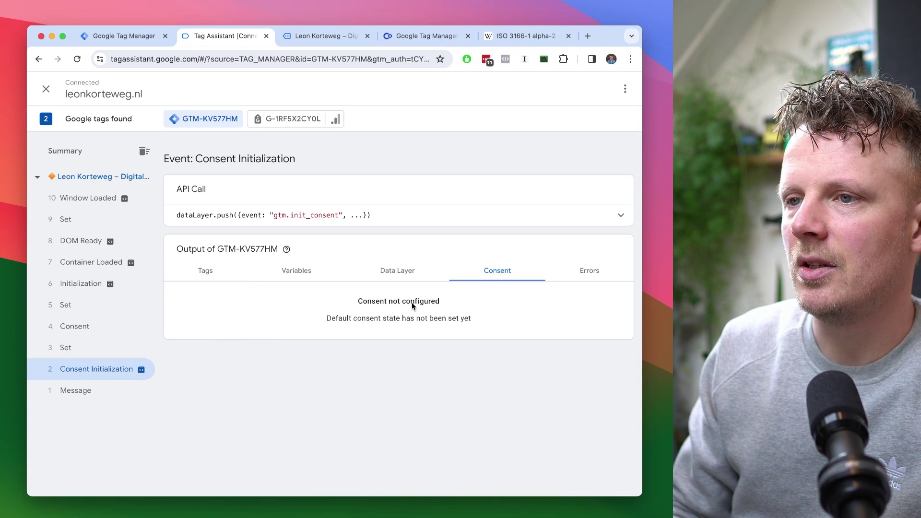
click(129, 347)
Review the Consent event's defaults: analytics, functionality, security and personalization storage granted.
click(126, 329)
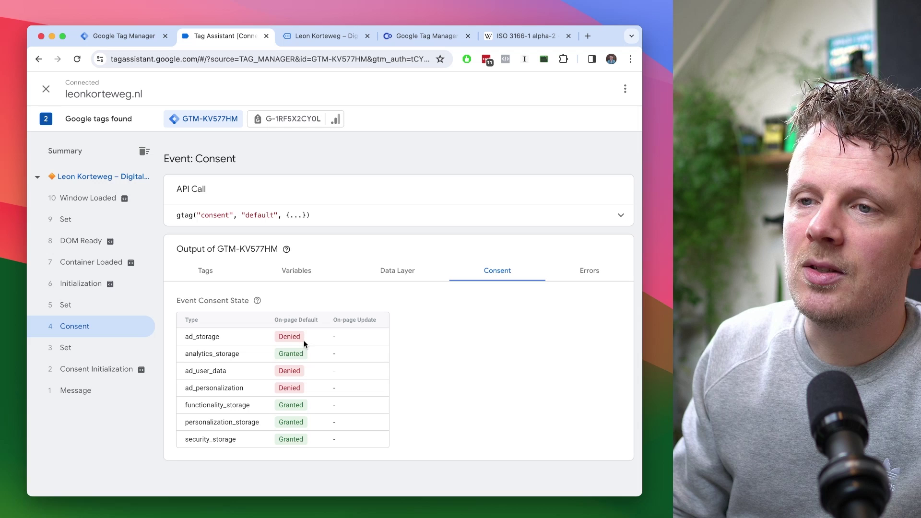
double_click(211, 353)
double_click(285, 354)
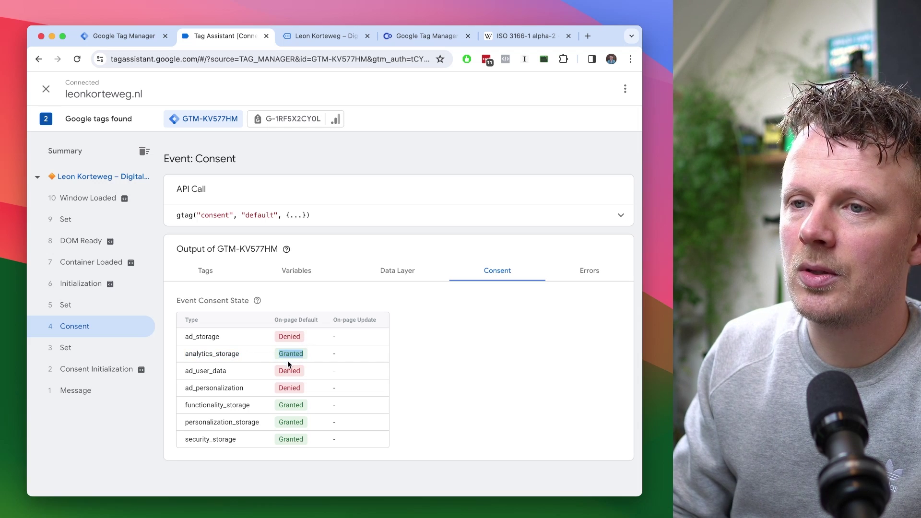
double_click(229, 406)
double_click(290, 405)
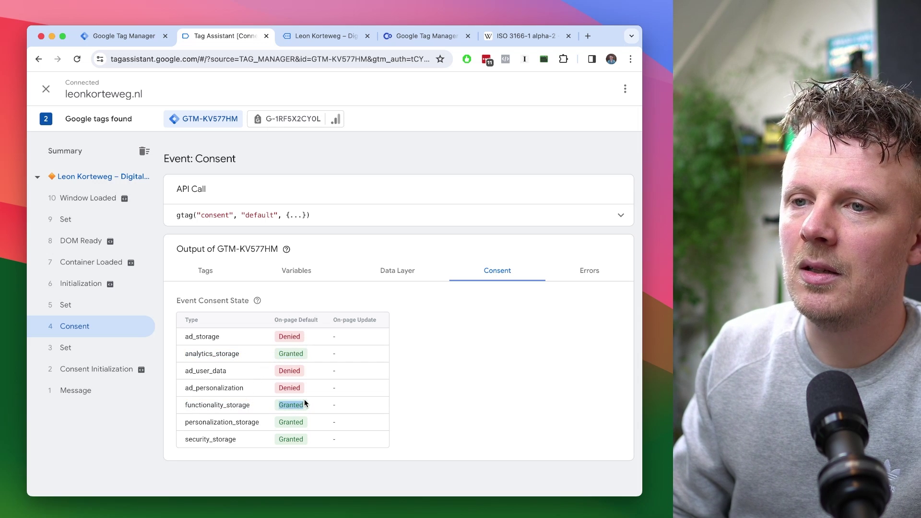
drag(185, 439, 252, 440)
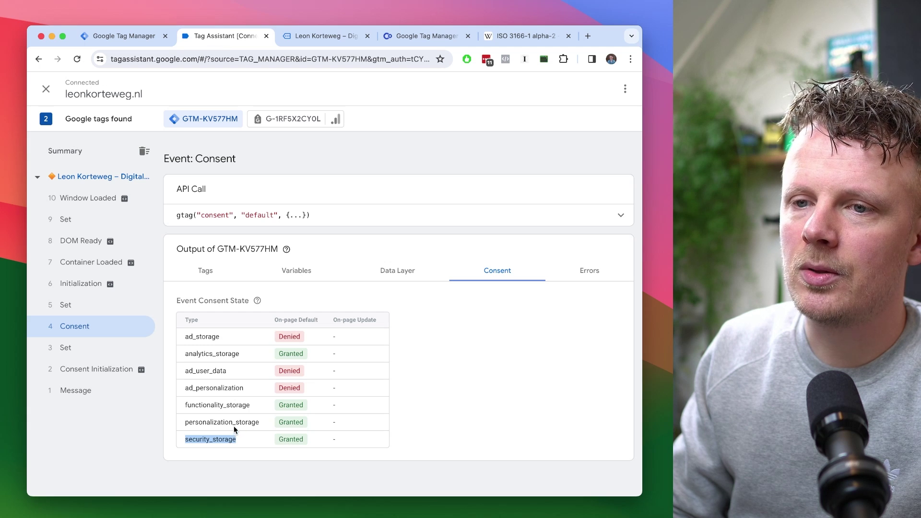
double_click(234, 425)
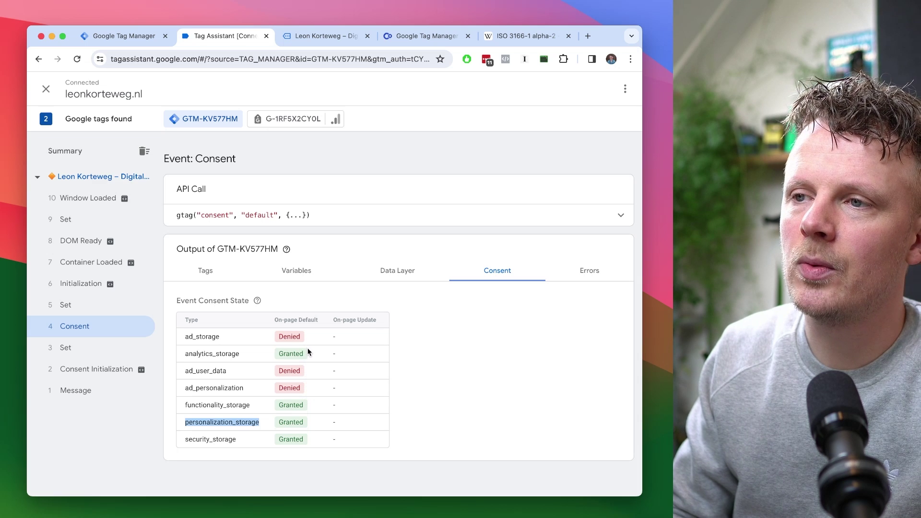
Step through the Set, Initialization and Container Loaded consent states, then briefly view the website tab.
click(106, 303)
click(94, 283)
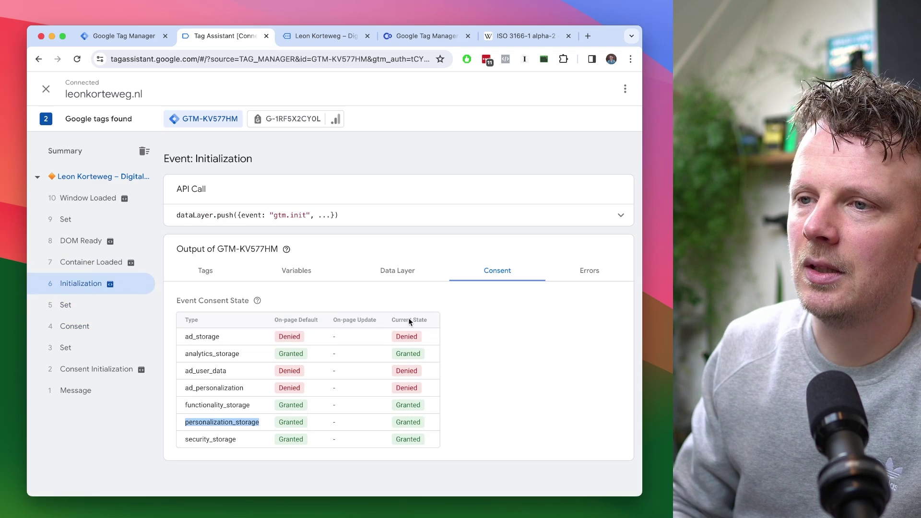
click(94, 261)
click(322, 36)
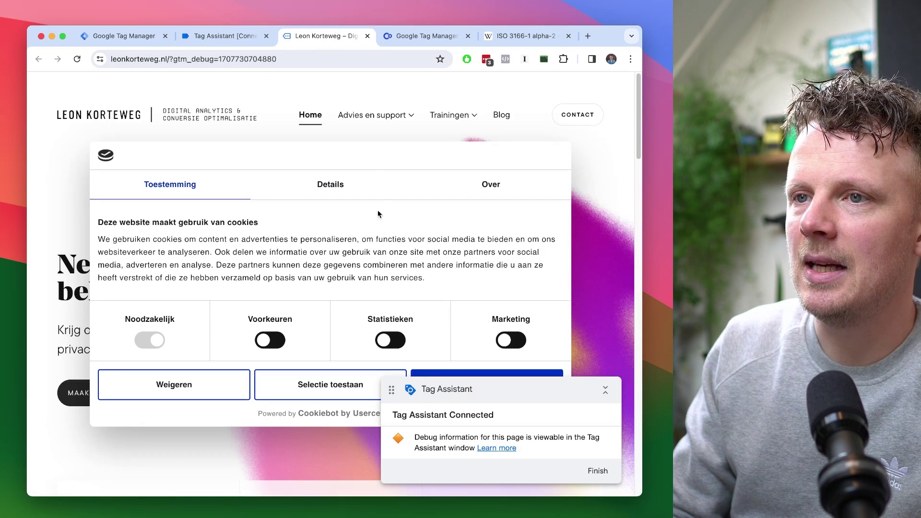
click(223, 36)
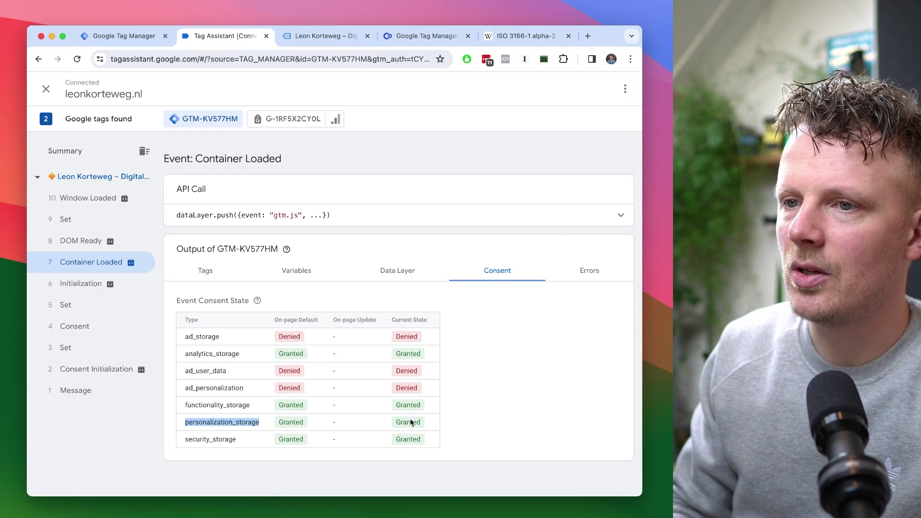
Accept all cookies on the banner, check the 12 Consent update event, then collapse the site's Tag Assistant badge.
click(343, 37)
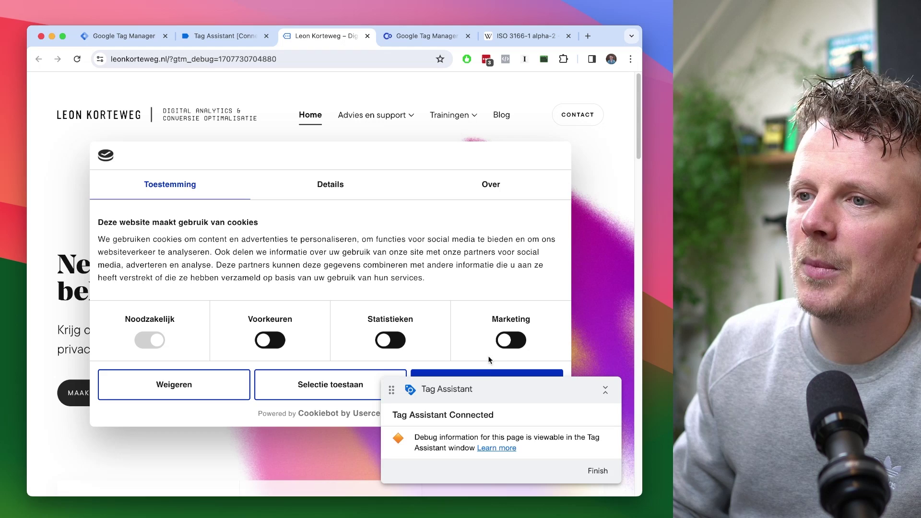
click(485, 387)
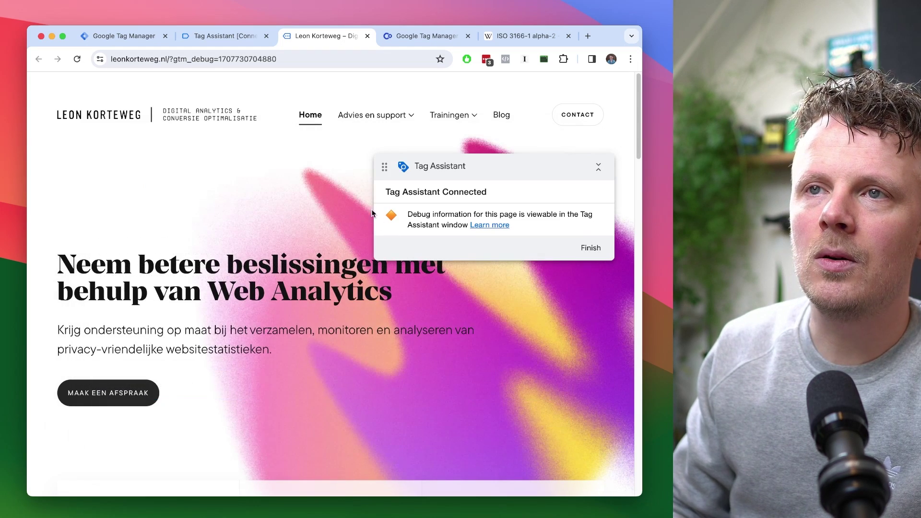
key(ctrl+shift+Tab)
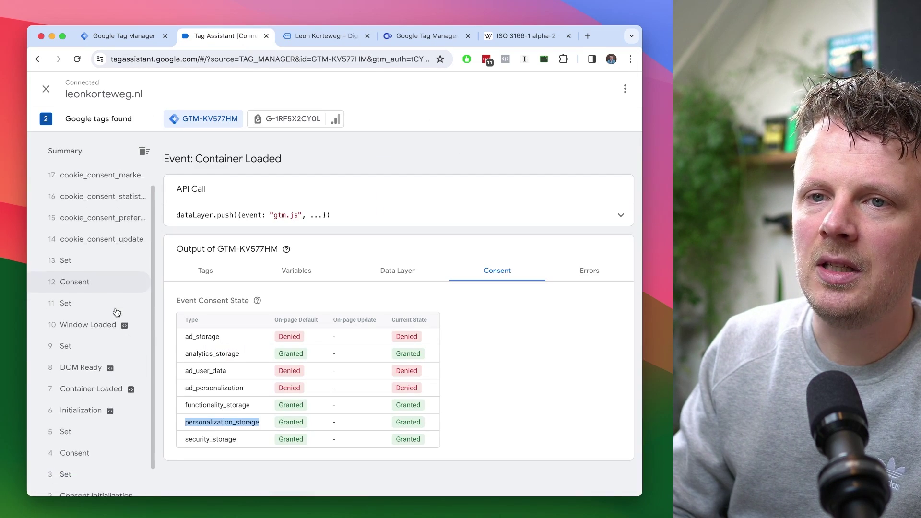
scroll(117, 312, down, 1)
click(120, 260)
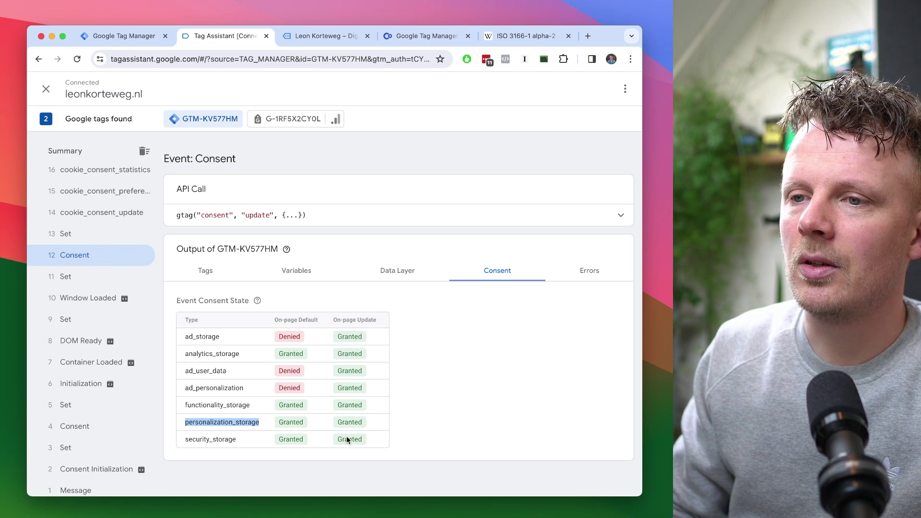
click(376, 340)
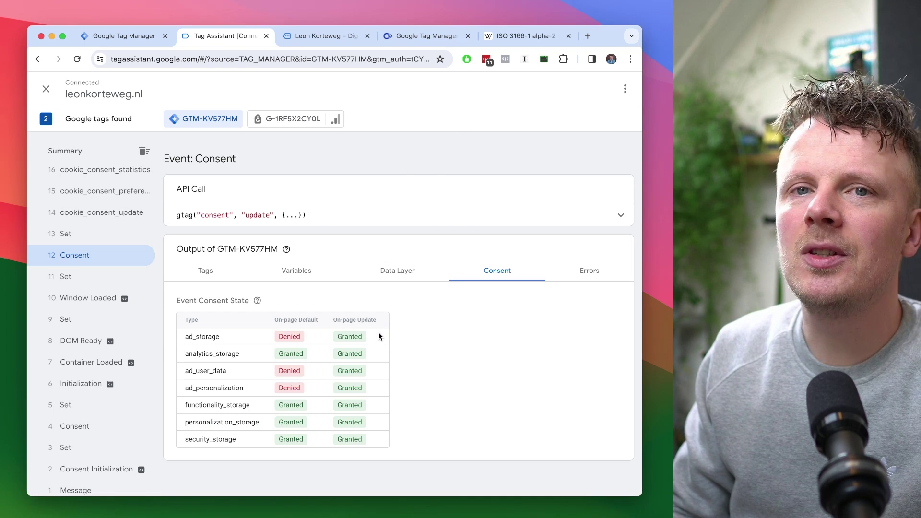
key(ctrl+Tab)
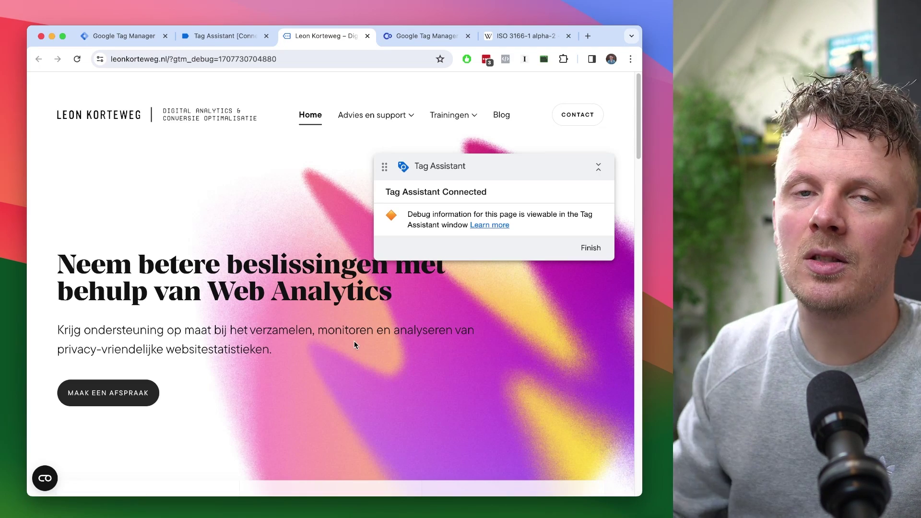
click(598, 166)
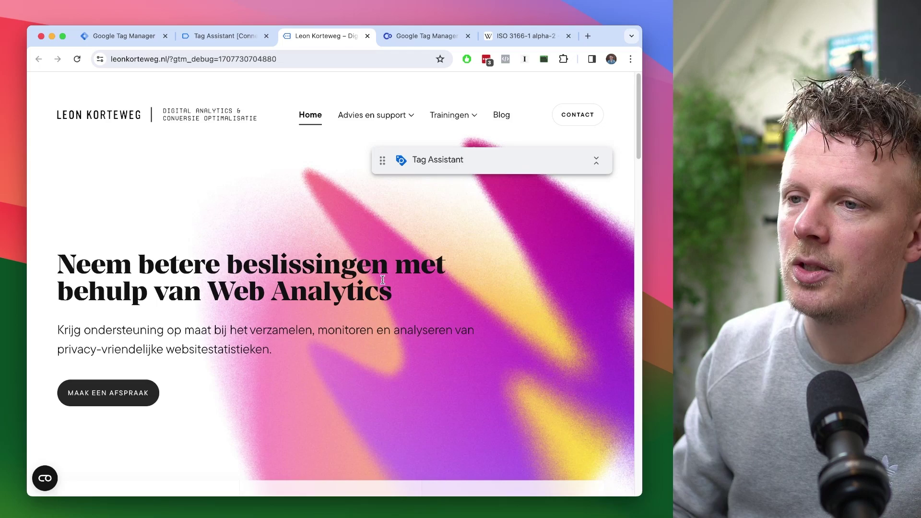
Open DevTools on the page and list the leonkorteweg.nl cookies under Application.
right_click(342, 267)
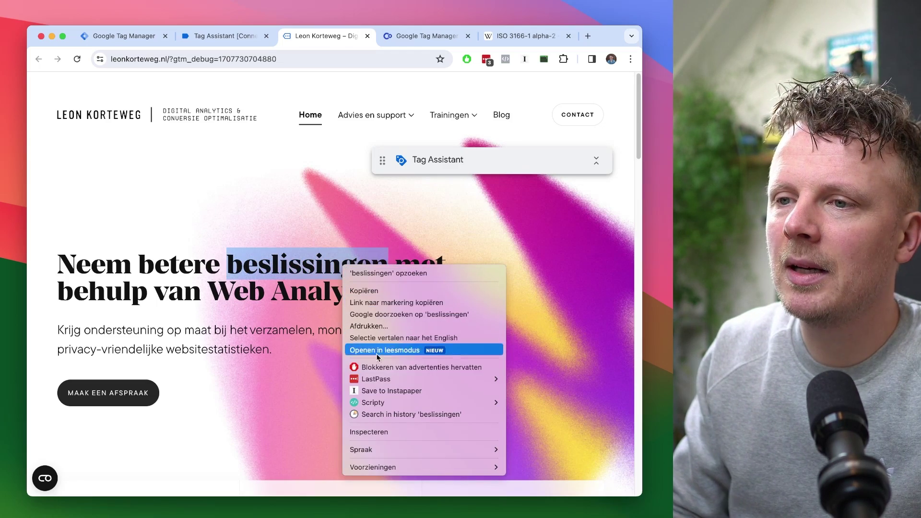
click(384, 433)
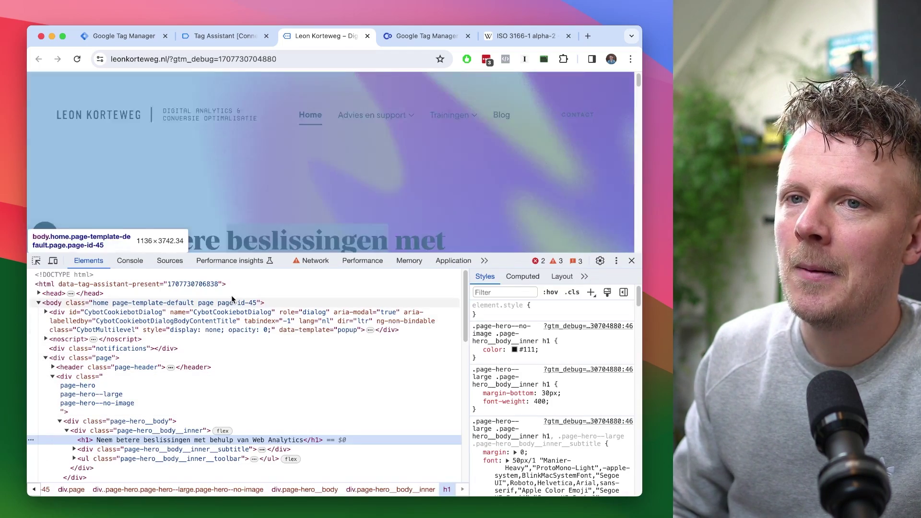
click(448, 266)
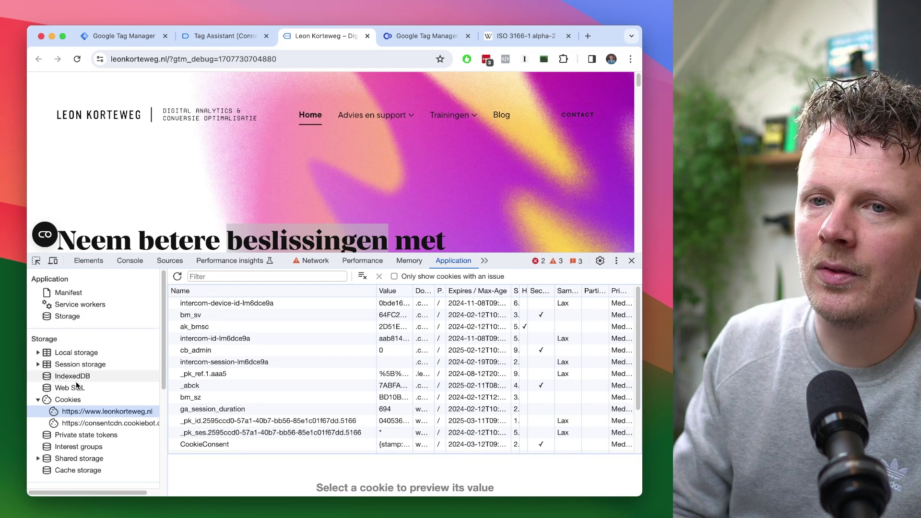
click(36, 404)
click(68, 412)
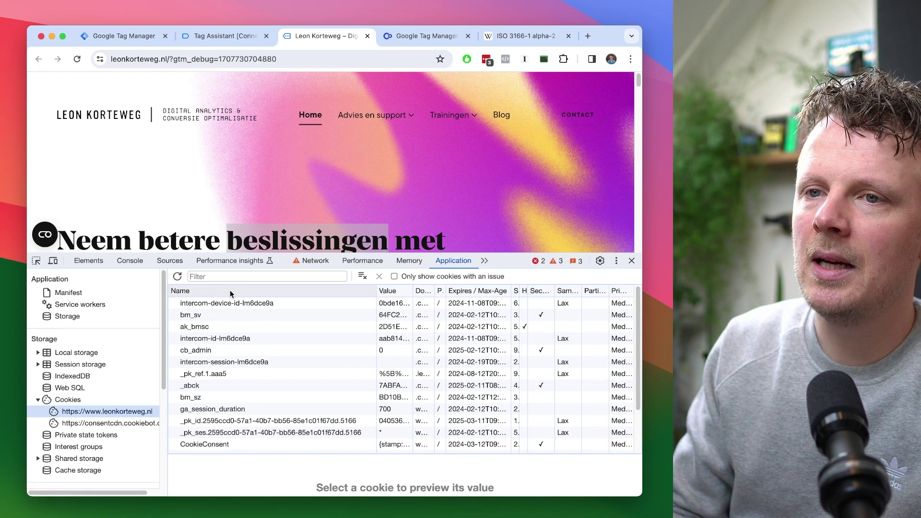
Filter cookies by 'cons', delete CookieConsent, close DevTools and reload the page.
click(231, 277)
text(cons)
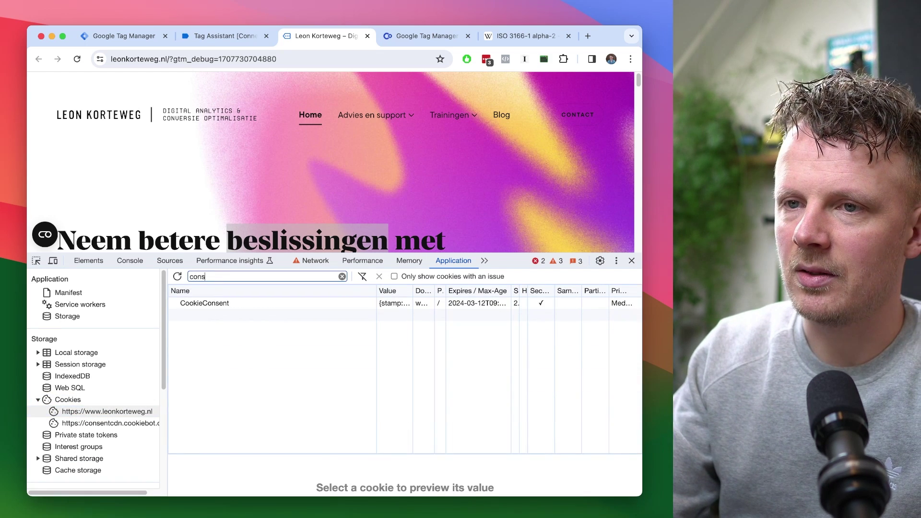
click(198, 303)
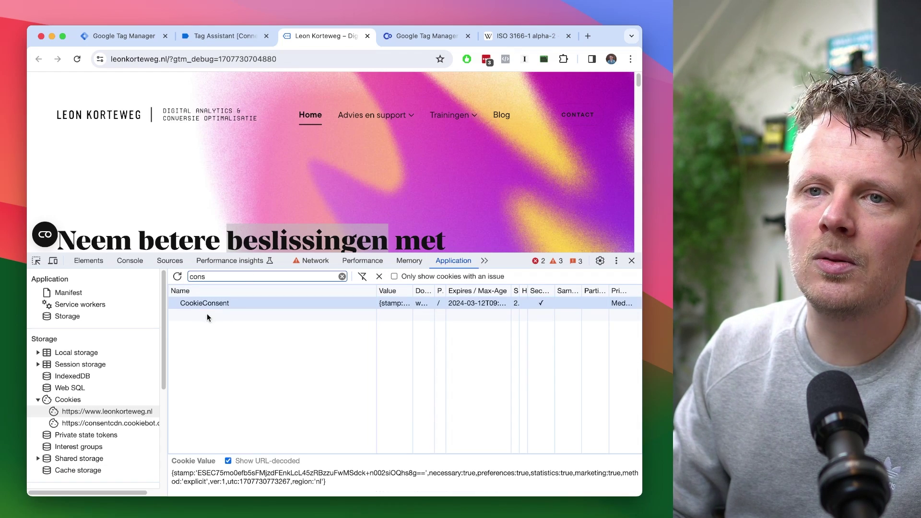
key(BackSpace)
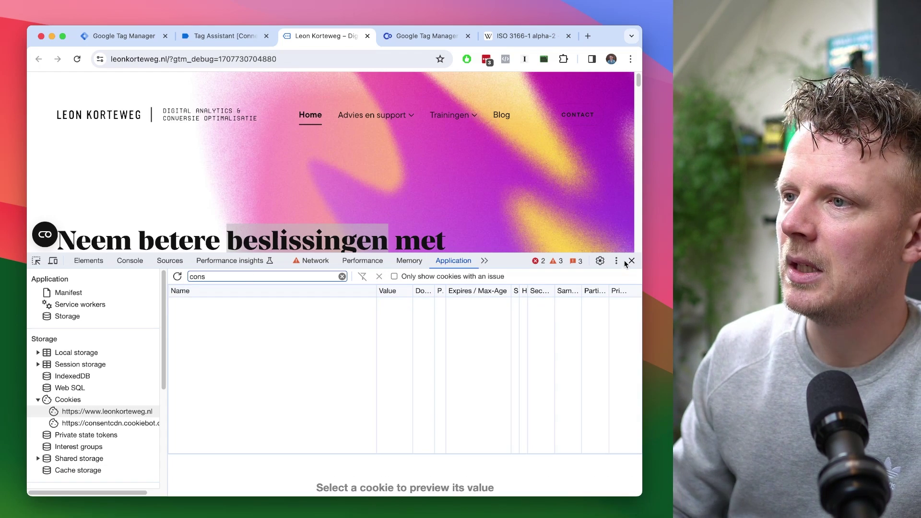
click(631, 261)
click(611, 264)
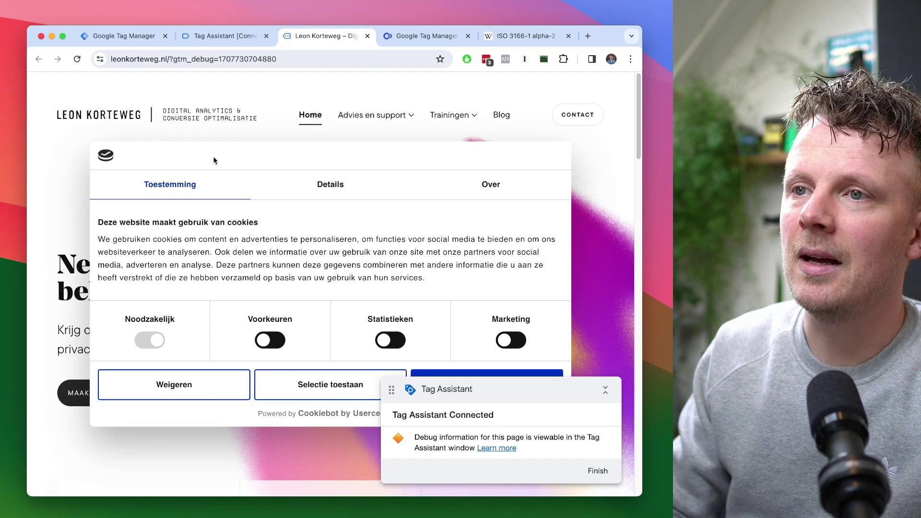
In Tag Assistant, review events 18 Message through 25 DOM Ready, including Consent default and Container Loaded.
click(563, 402)
scroll(97, 318, up, 5)
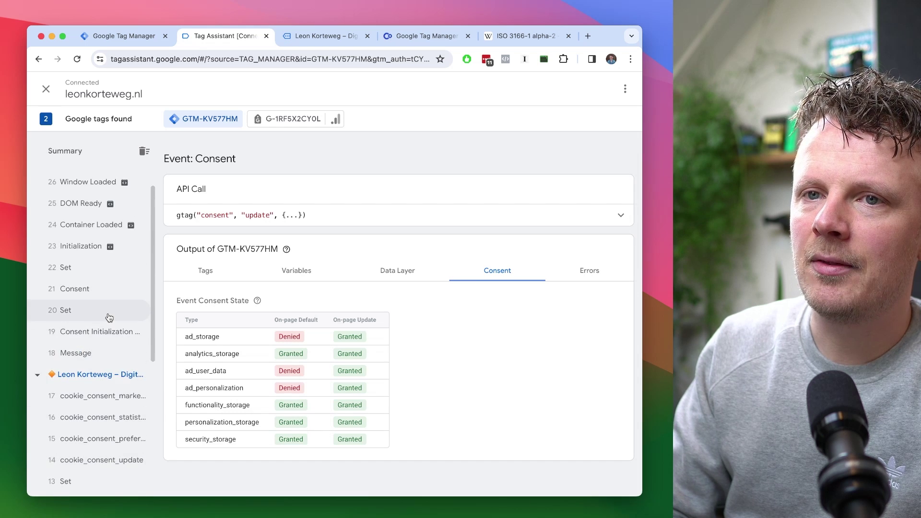
scroll(109, 317, up, 2)
click(84, 367)
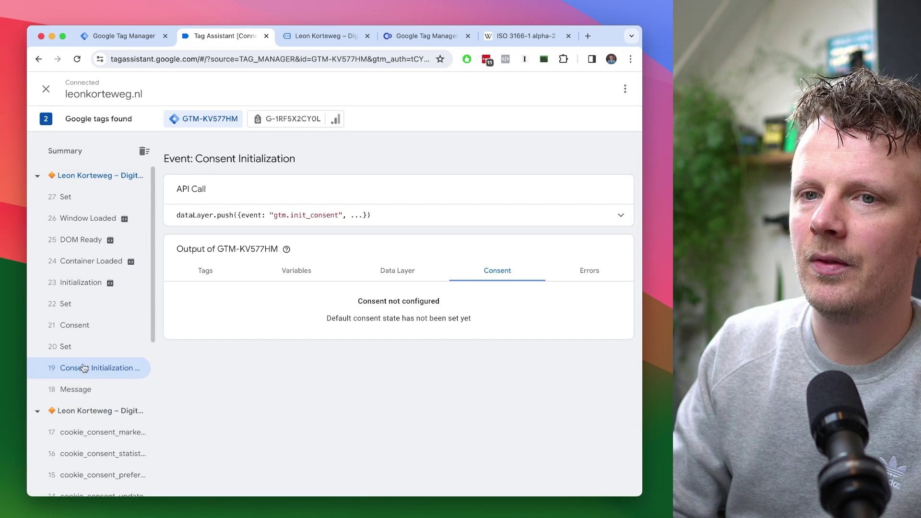
click(84, 386)
click(88, 367)
click(101, 353)
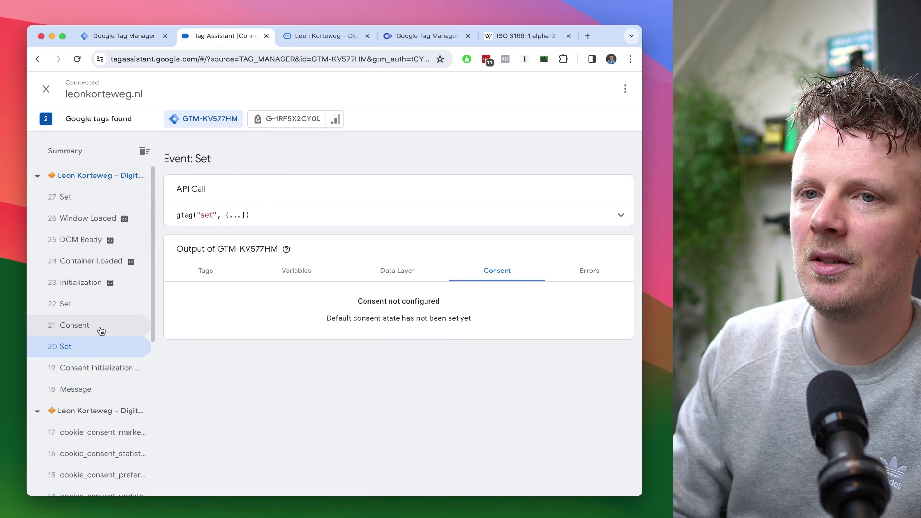
click(102, 330)
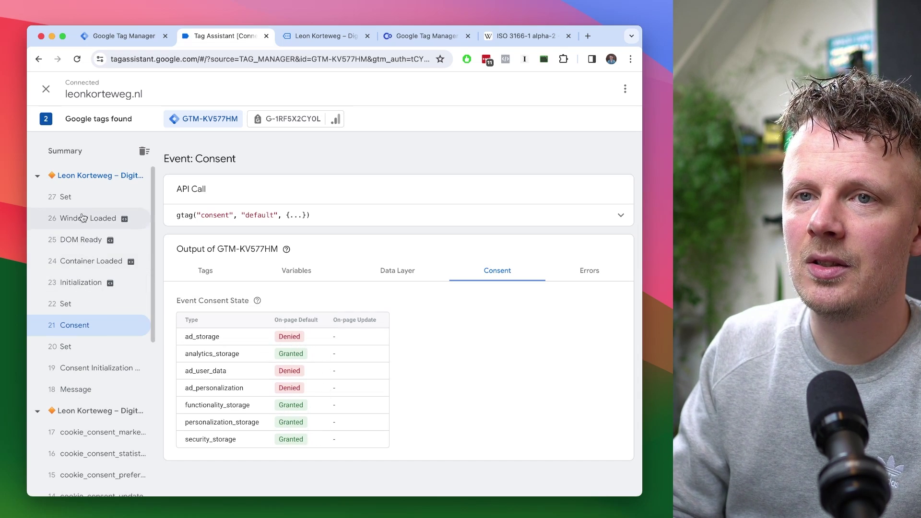
click(93, 260)
click(81, 240)
Reject all cookies on the site, then inspect the Consent and cookie_consent_update events' consent states.
click(330, 38)
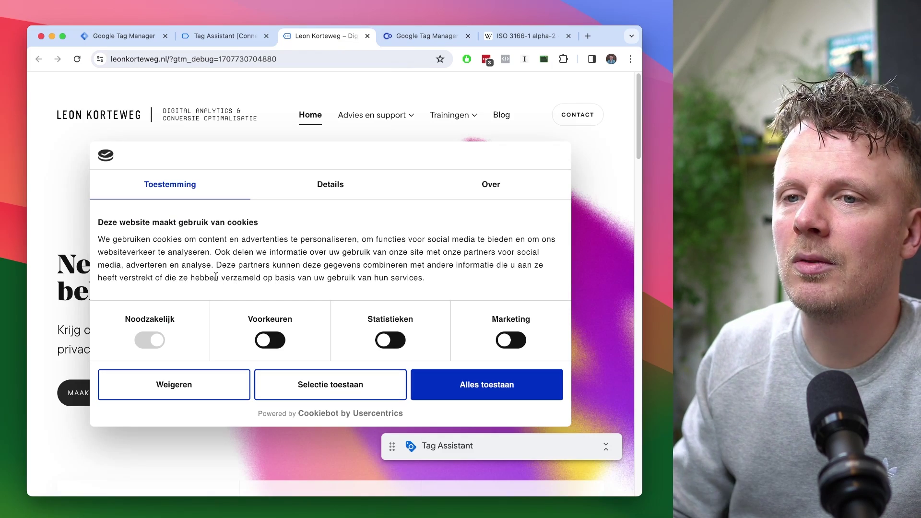
click(176, 388)
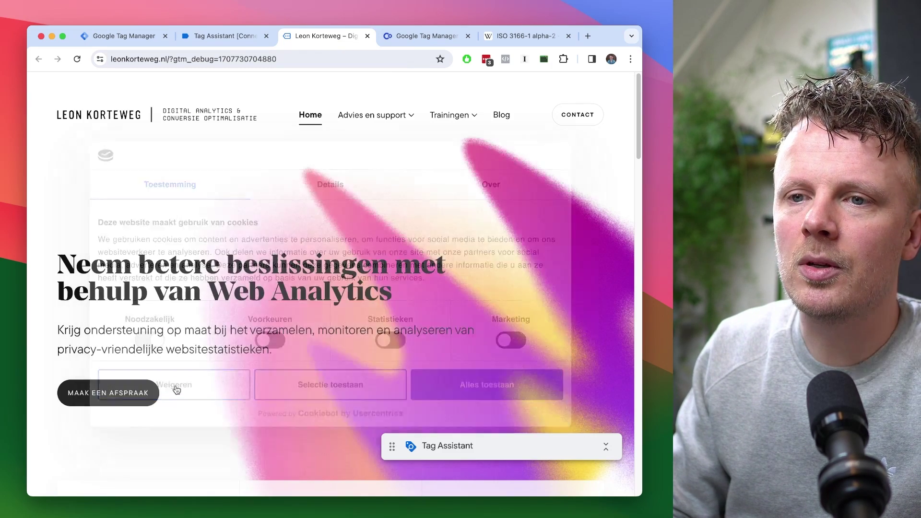
click(236, 35)
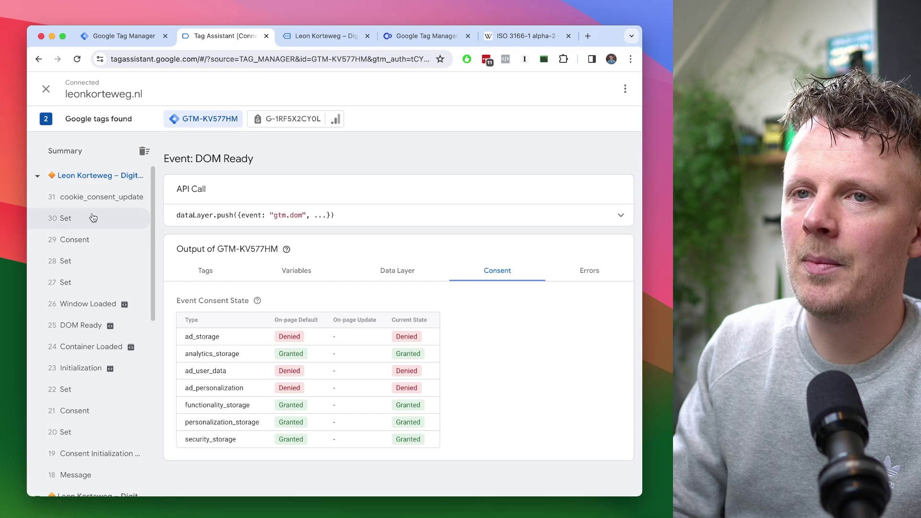
click(93, 242)
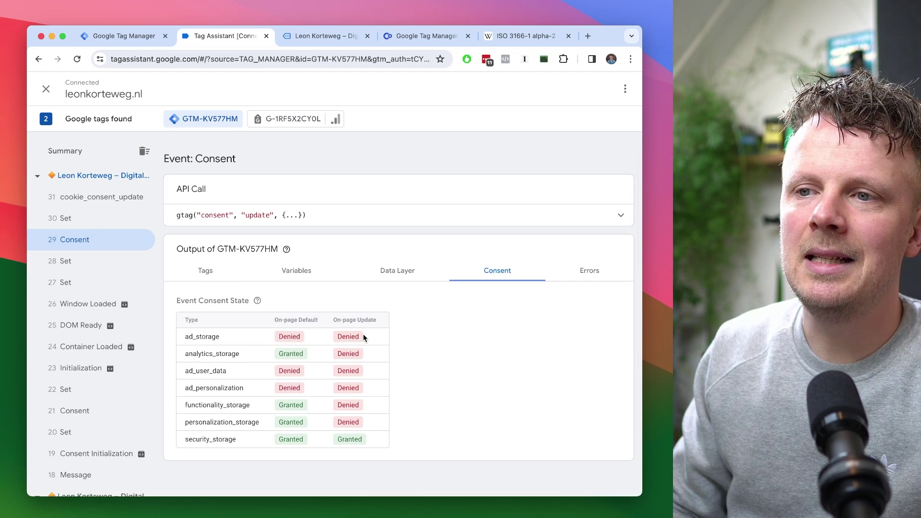
click(92, 197)
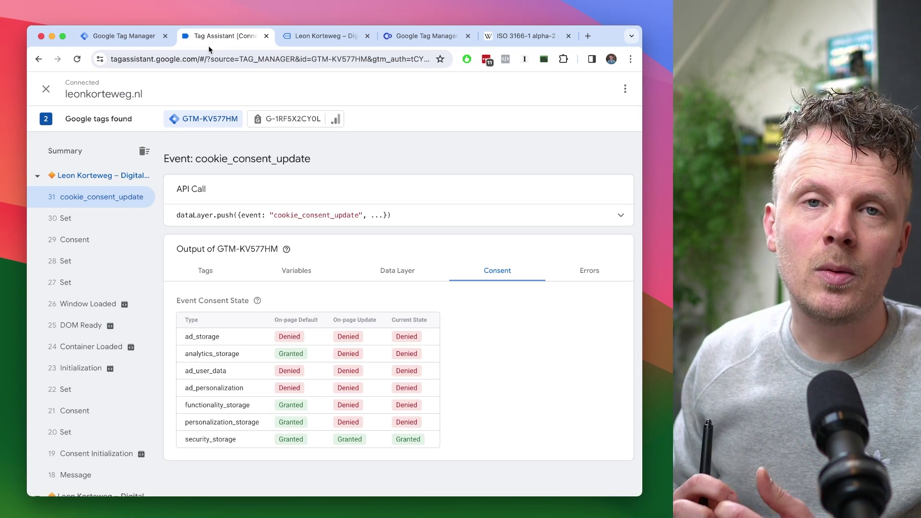
From the GTM workspace, open Admin > Container Settings and tick Enable consent overview.
click(140, 37)
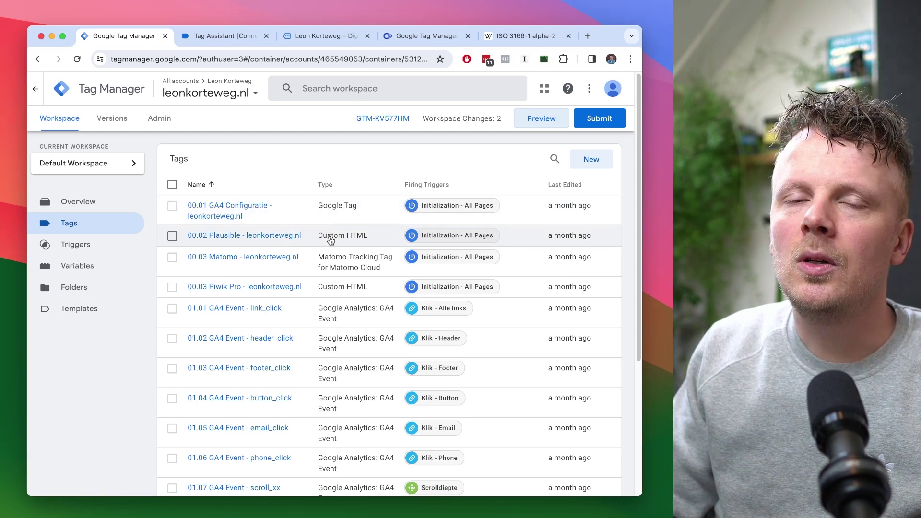
click(159, 119)
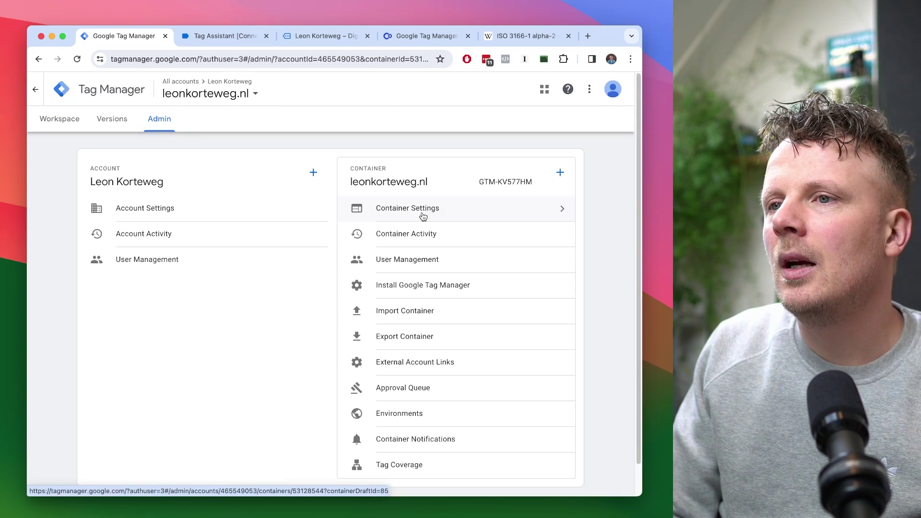
click(422, 215)
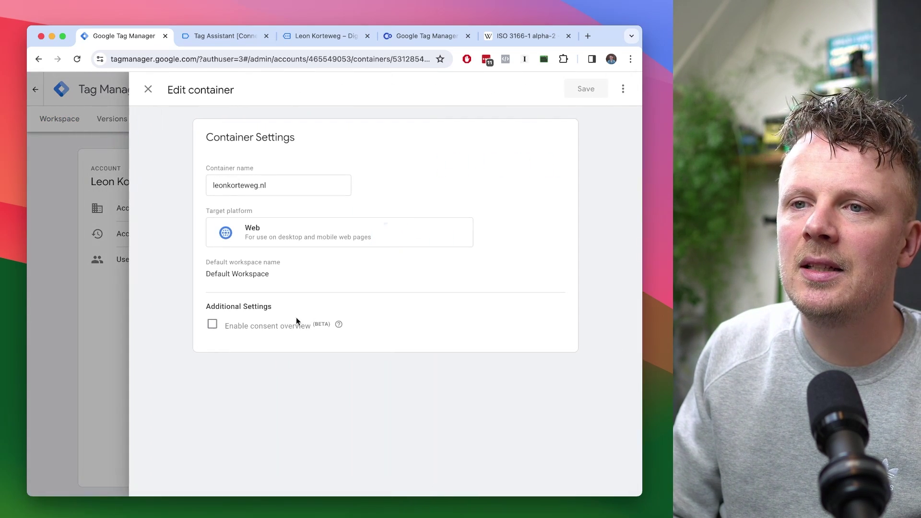
click(213, 331)
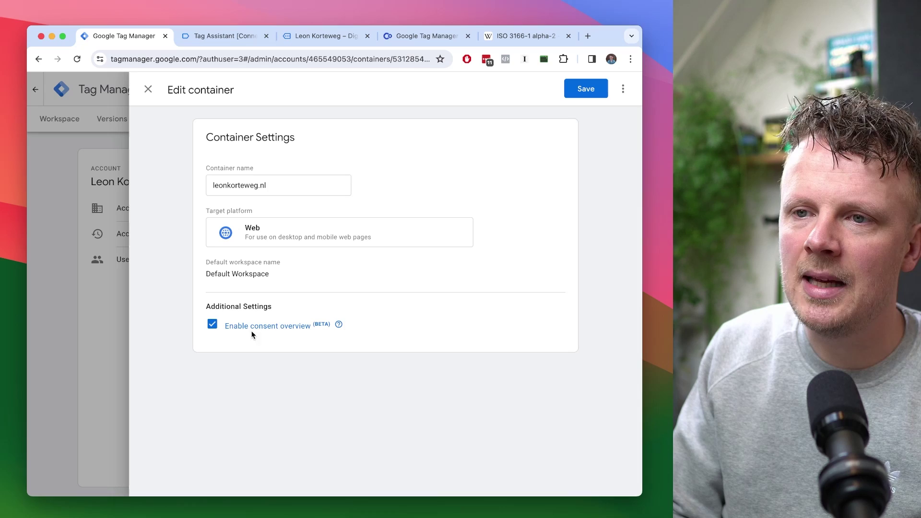
Save the container settings, go to the Tags list and open the Consent Overview.
click(592, 96)
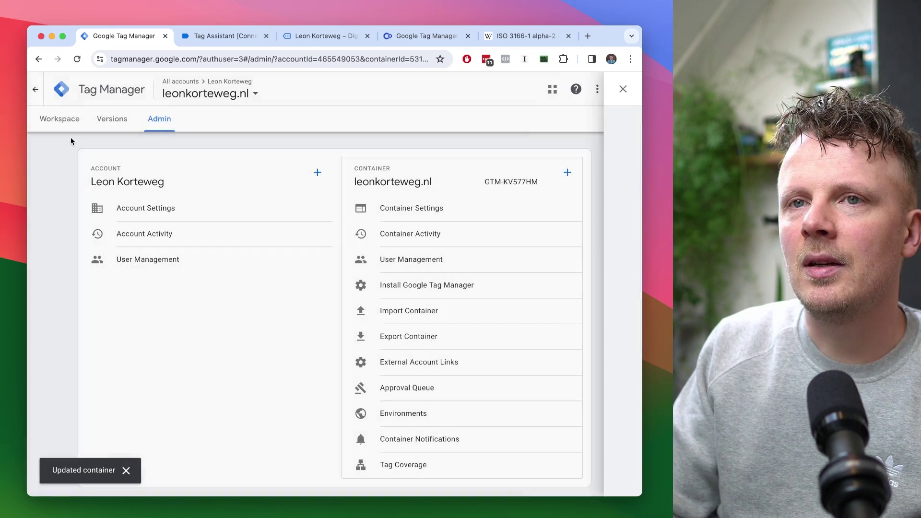
click(64, 124)
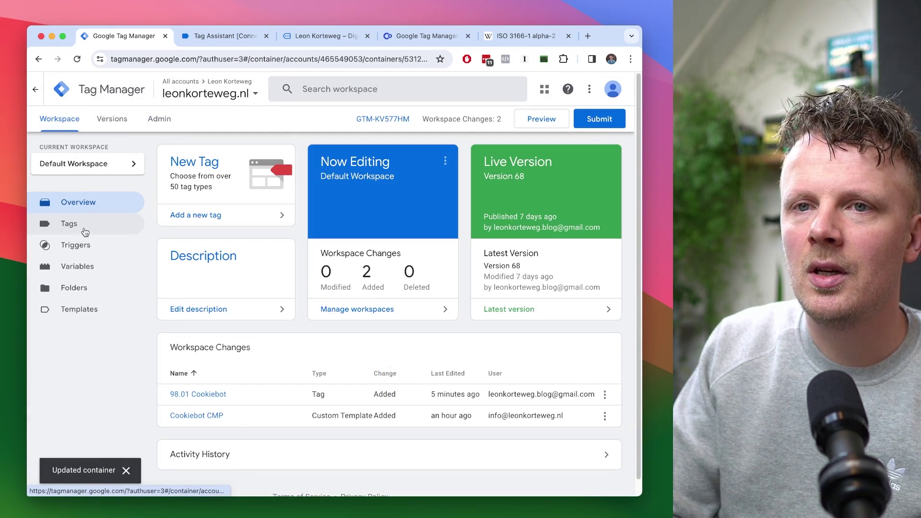
click(85, 231)
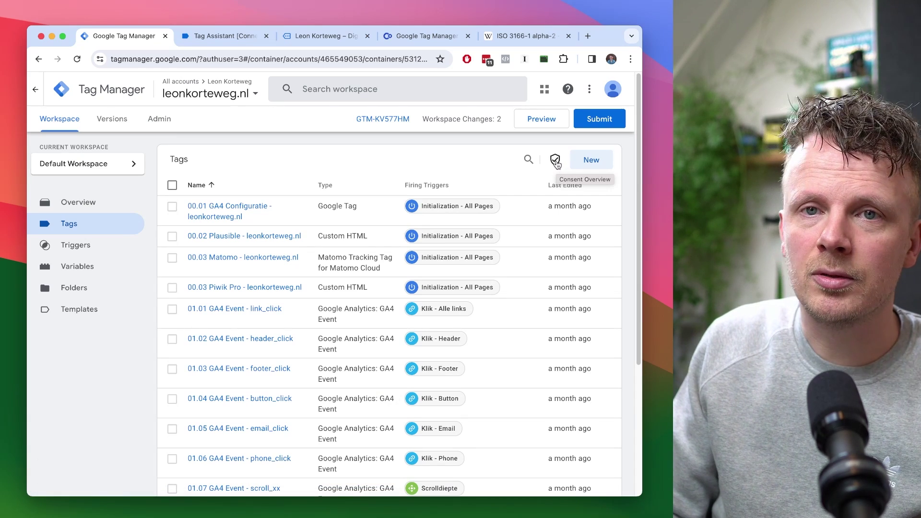
click(554, 161)
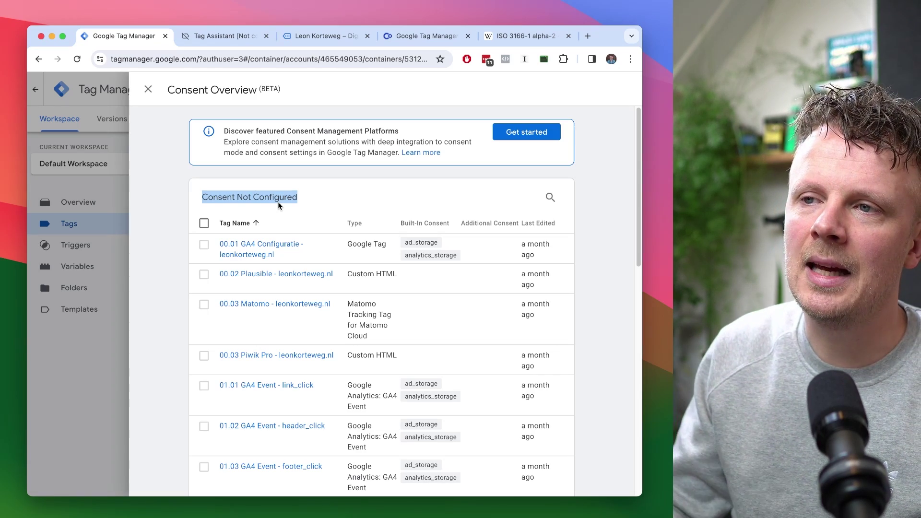
scroll(636, 188, down, 1)
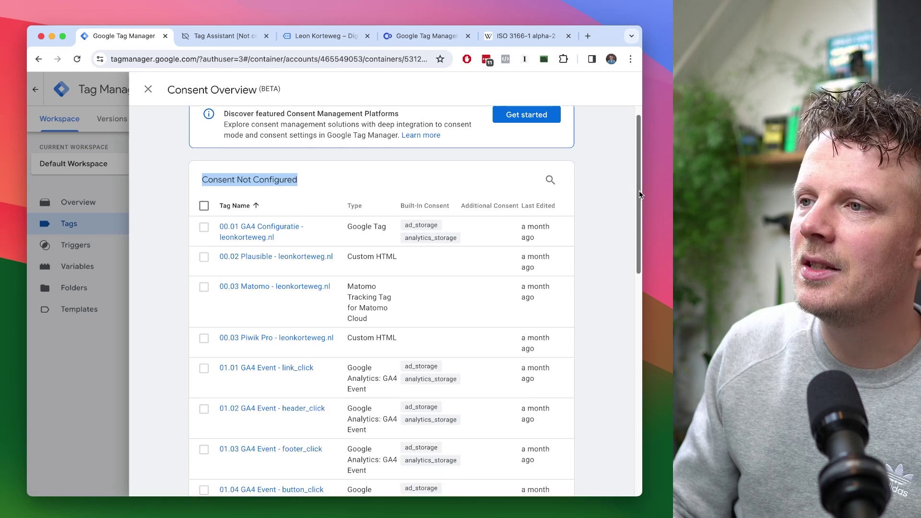
scroll(623, 197, up, 1)
click(609, 207)
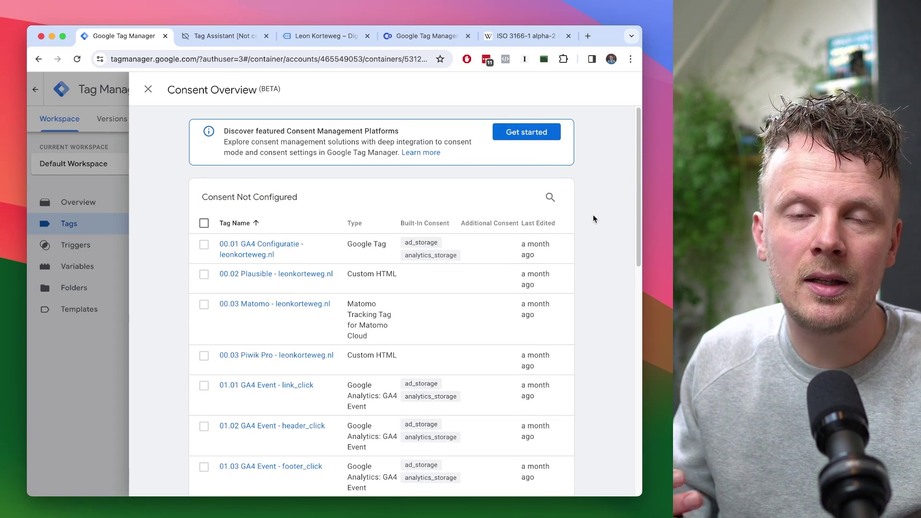
Give the 00.01 GA4 Configuratie tag the consent setting 'No additional consent required' and save it.
click(240, 249)
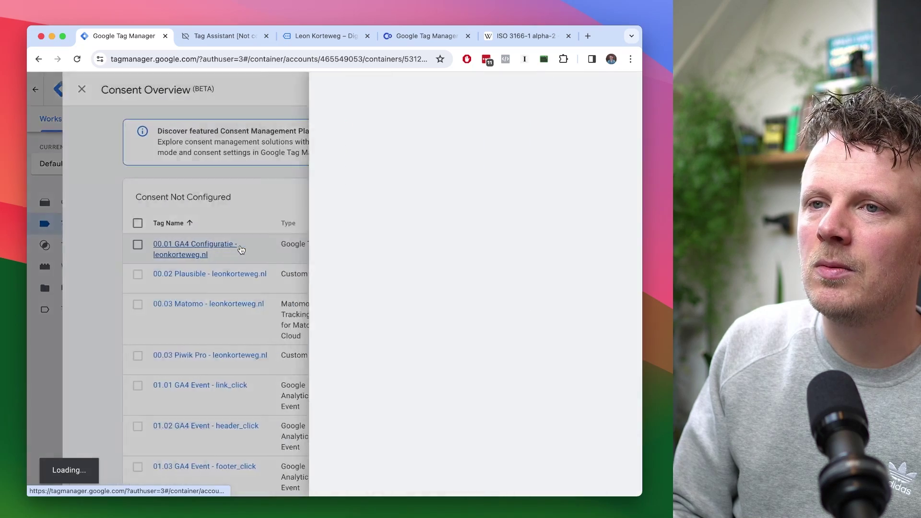
drag(638, 155, 593, 139)
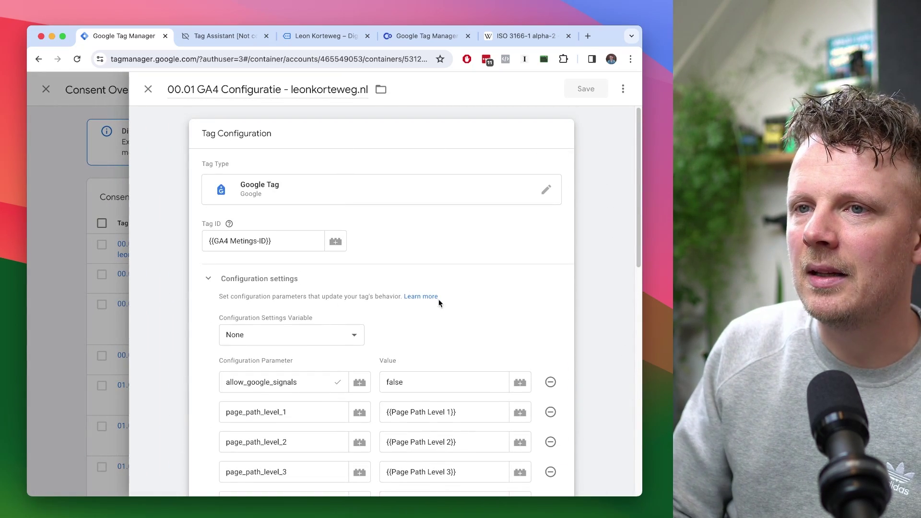
scroll(624, 206, down, 2)
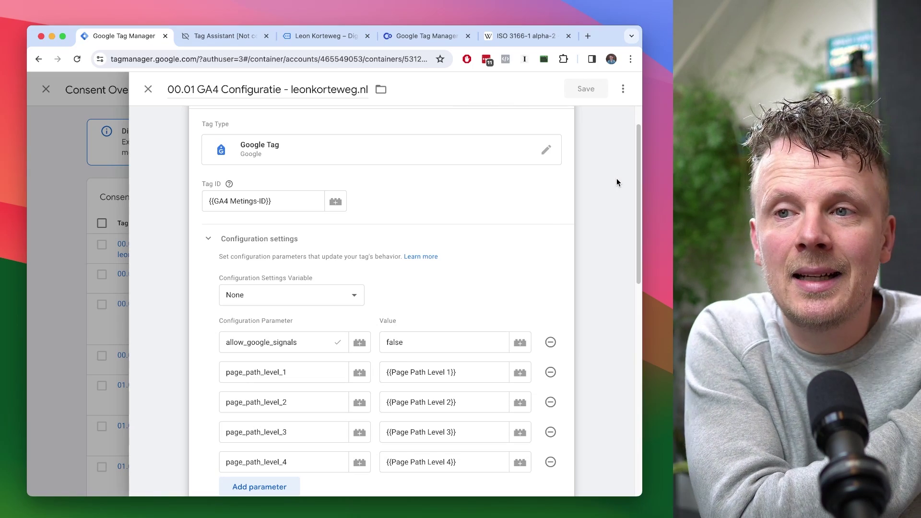
drag(640, 202, 637, 365)
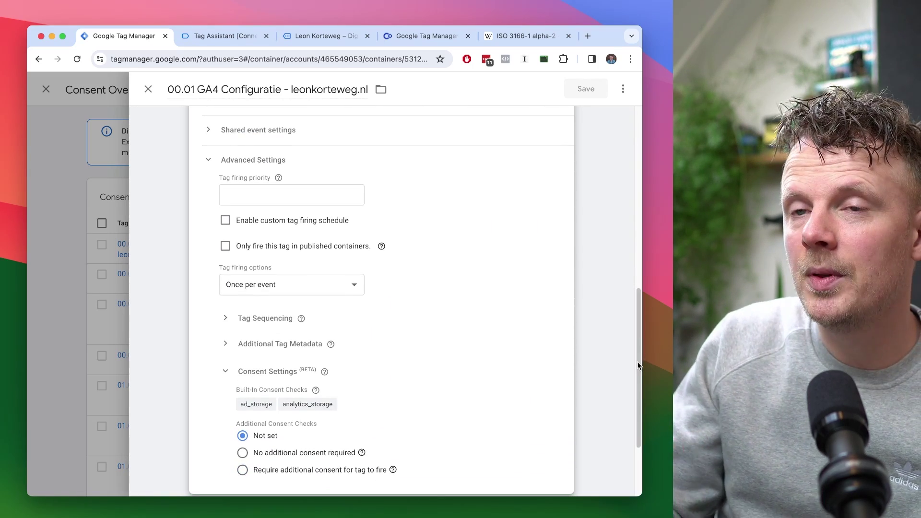
scroll(424, 259, down, 2)
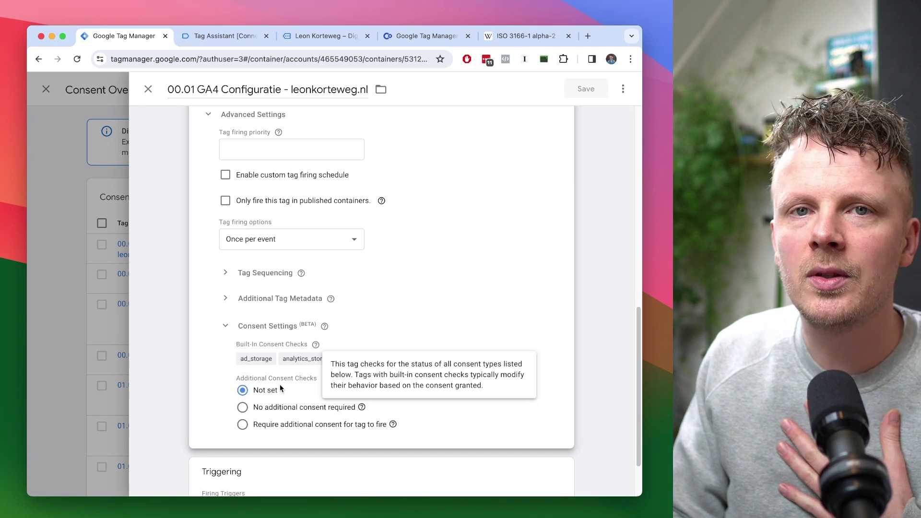
click(271, 415)
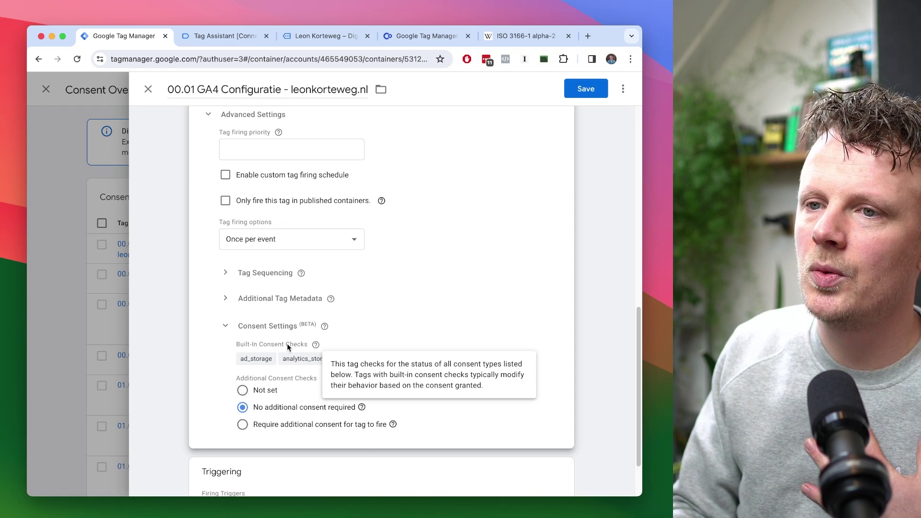
click(271, 425)
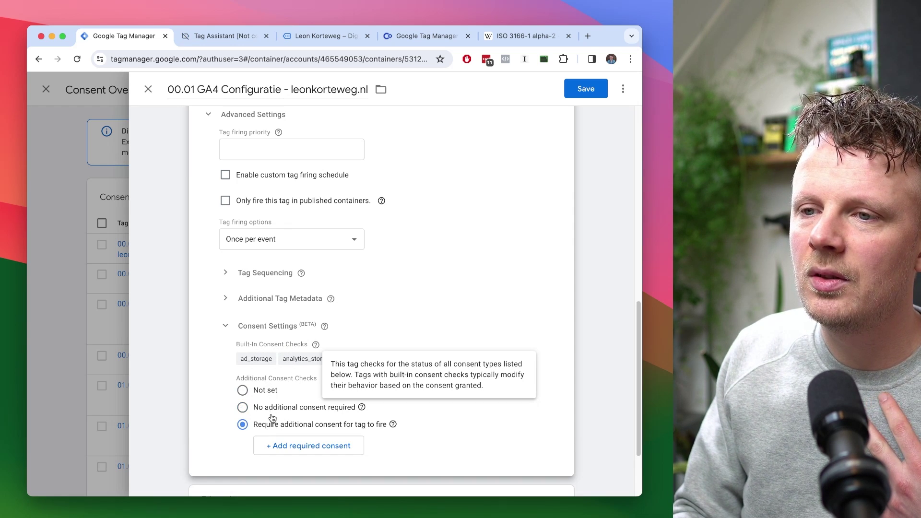
click(271, 412)
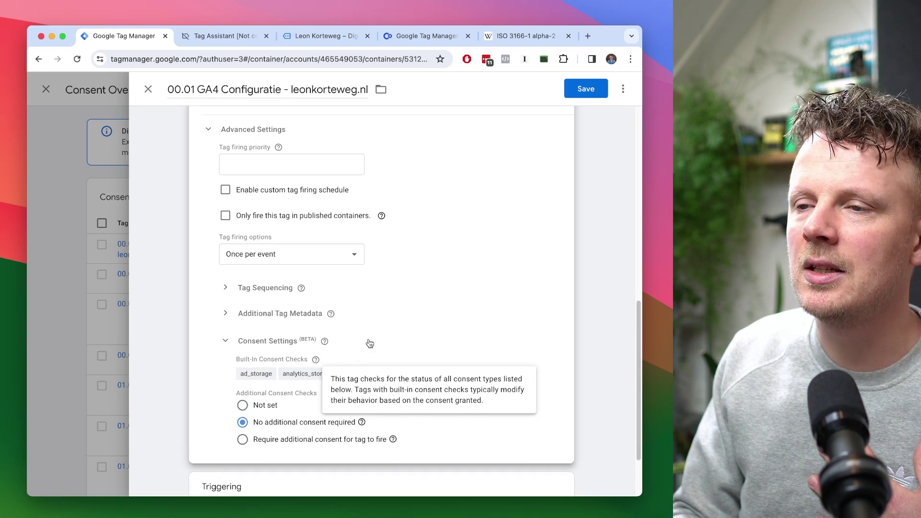
click(583, 90)
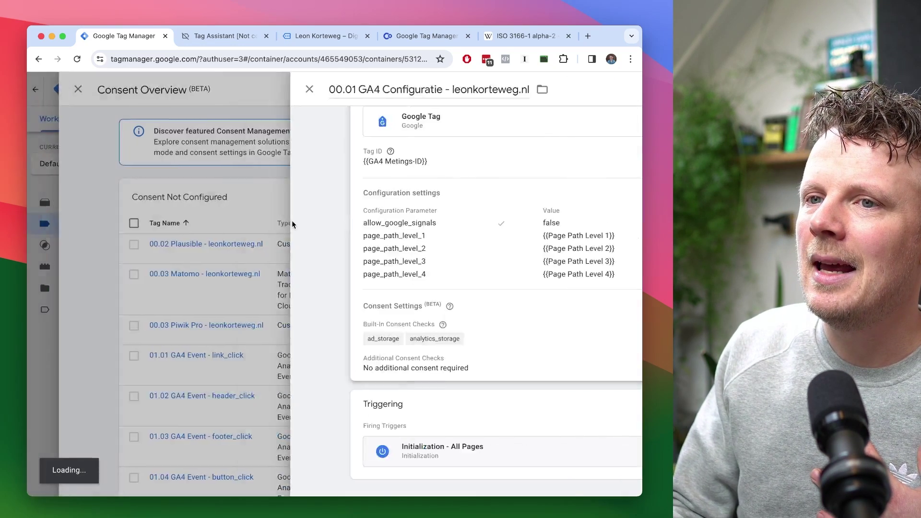
Set the 00.02 Plausible tag's consent to 'No additional consent required' and save it.
scroll(634, 181, down, 3)
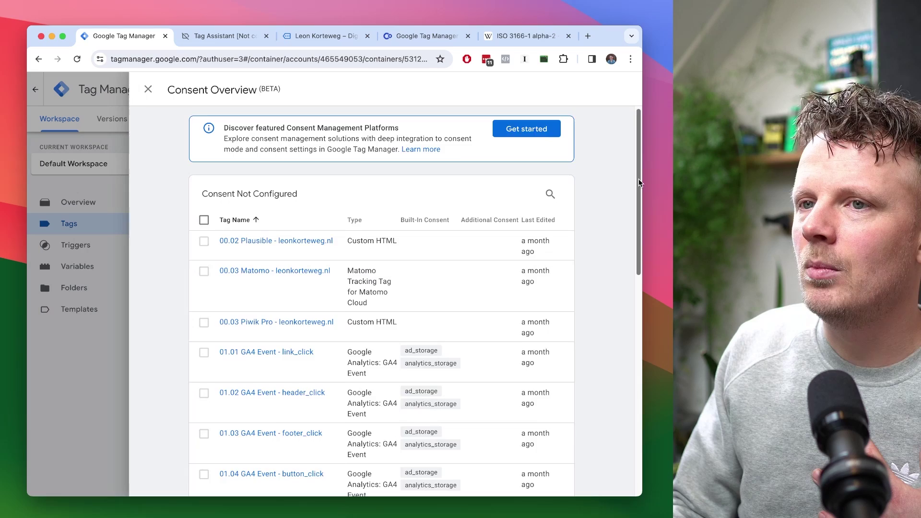
drag(639, 221, 632, 430)
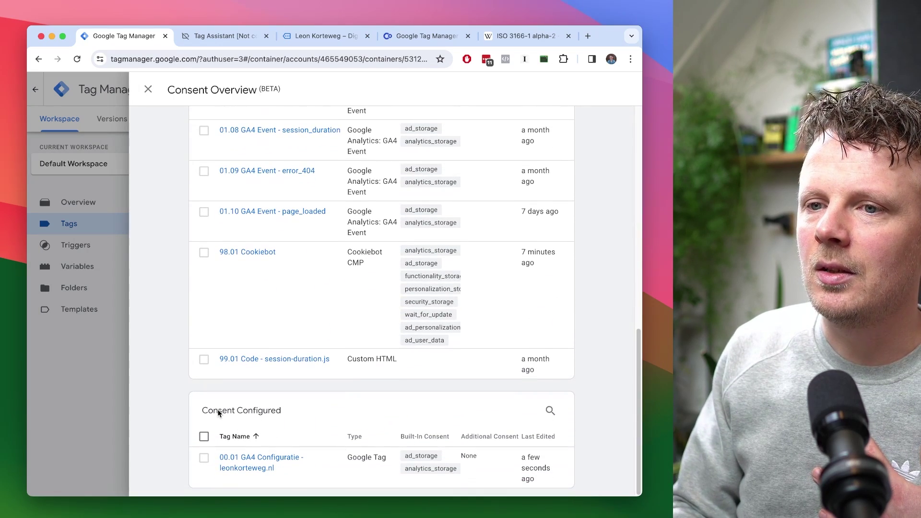
drag(214, 414, 281, 412)
click(281, 412)
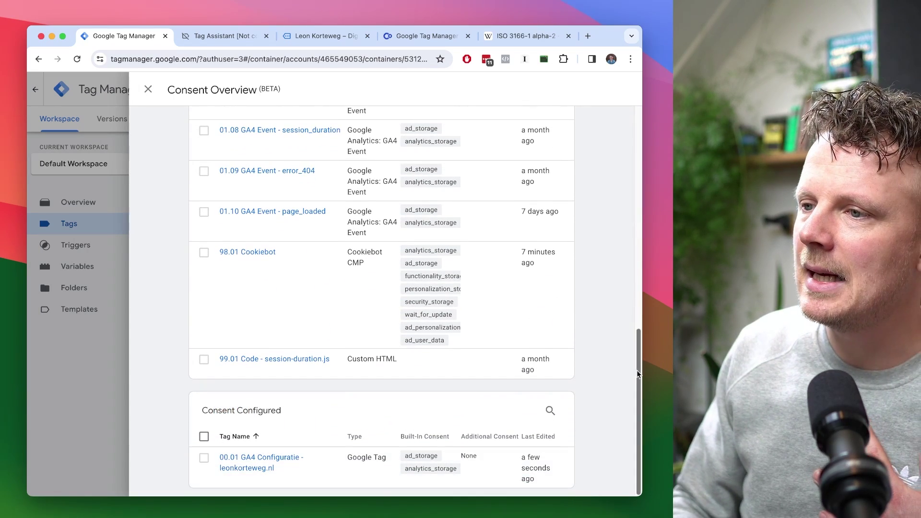
drag(637, 370, 639, 364)
drag(633, 256, 615, 127)
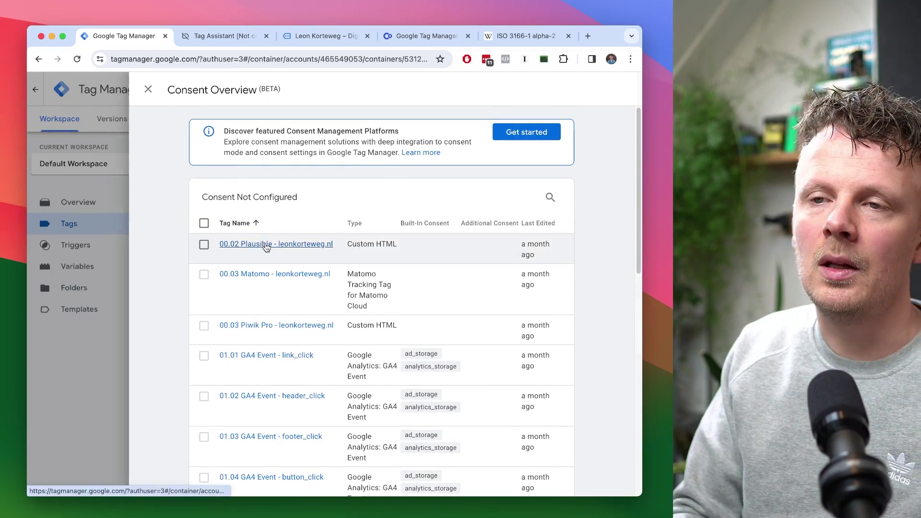
click(264, 244)
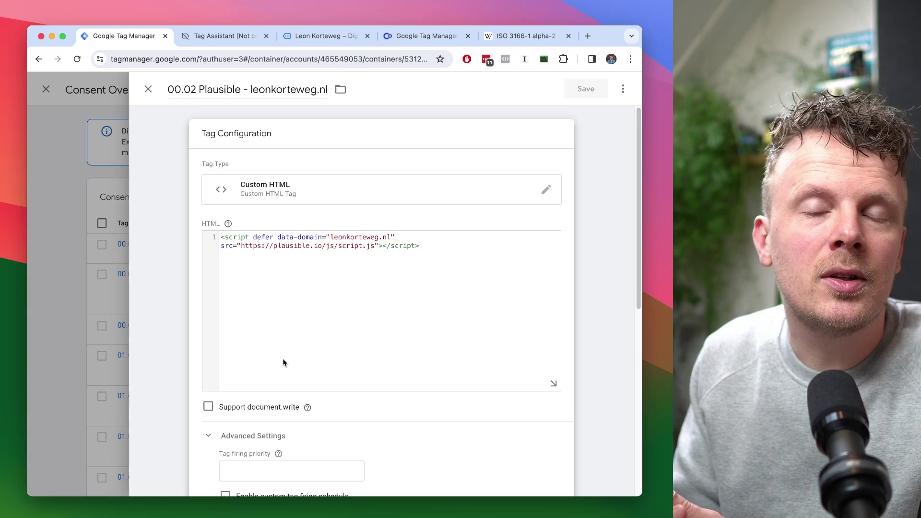
scroll(281, 358, down, 10)
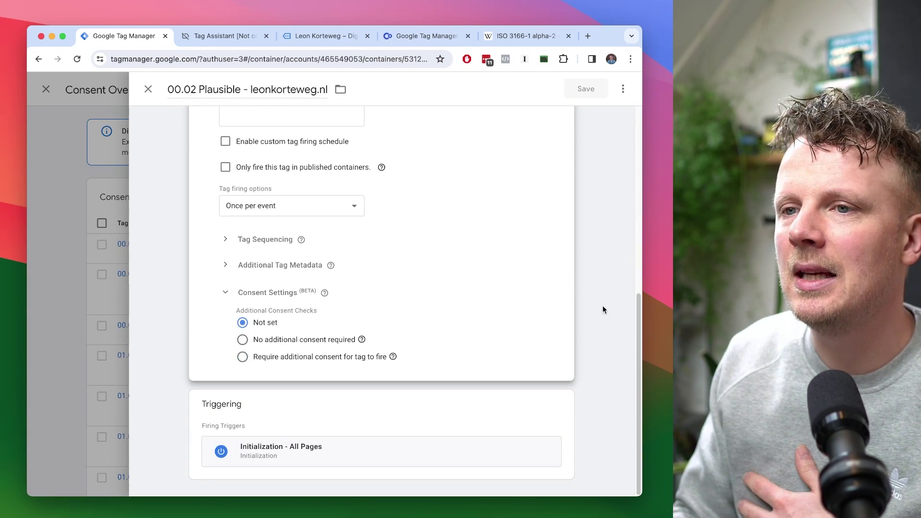
click(301, 340)
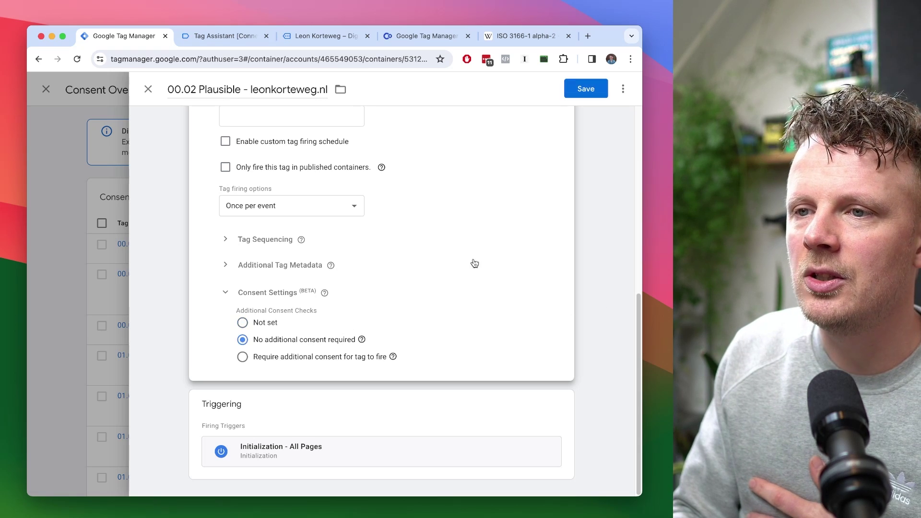
click(586, 94)
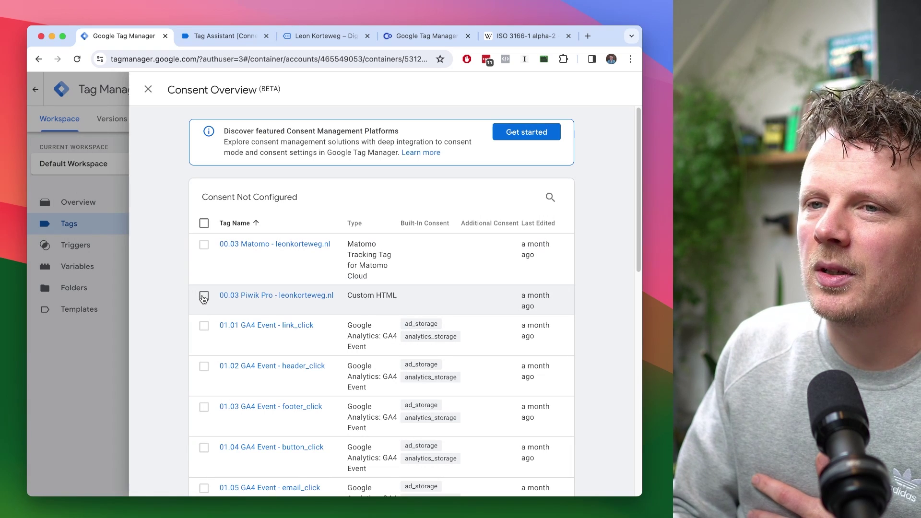
Bulk-edit 00.03 Matomo and 00.03 Piwik Pro to require analytics_storage consent, saving both.
click(204, 295)
click(204, 245)
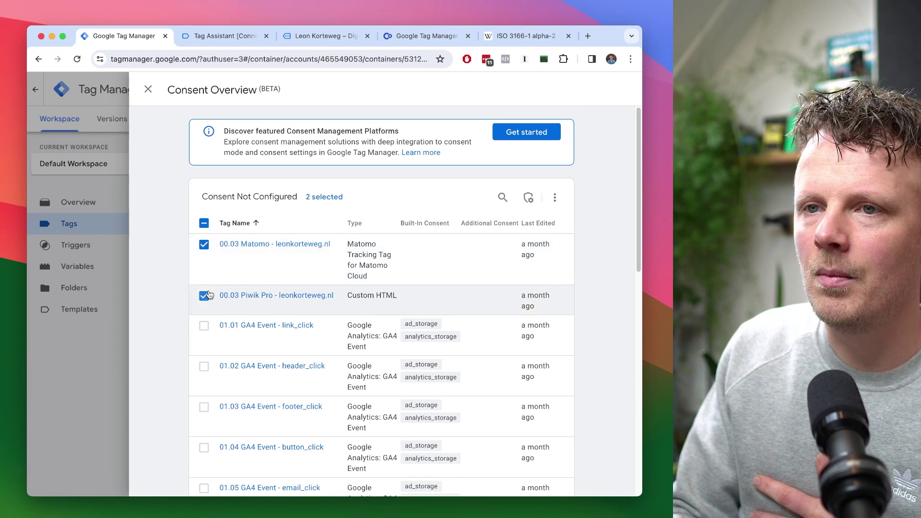
click(528, 198)
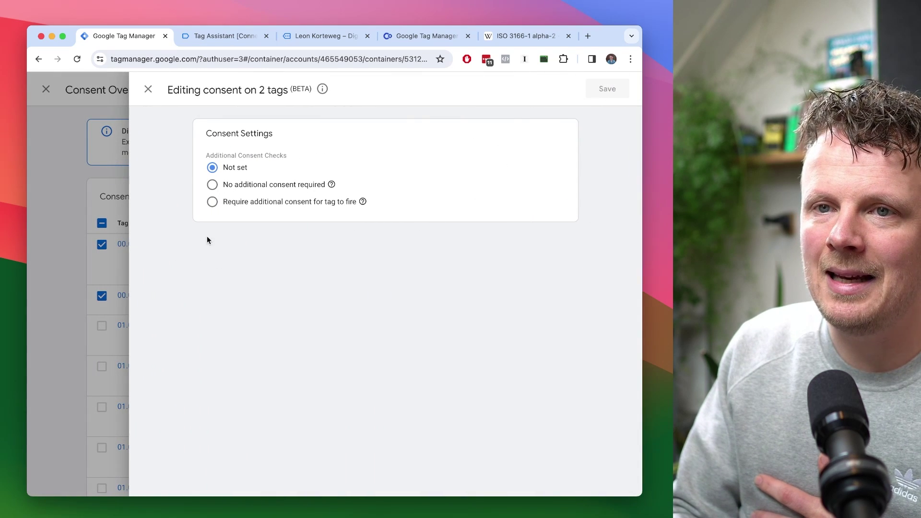
click(244, 204)
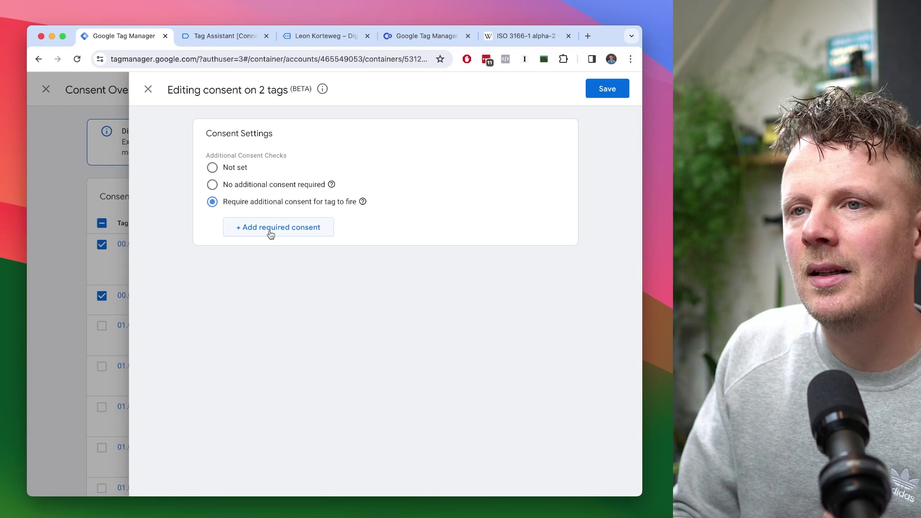
click(270, 233)
click(275, 227)
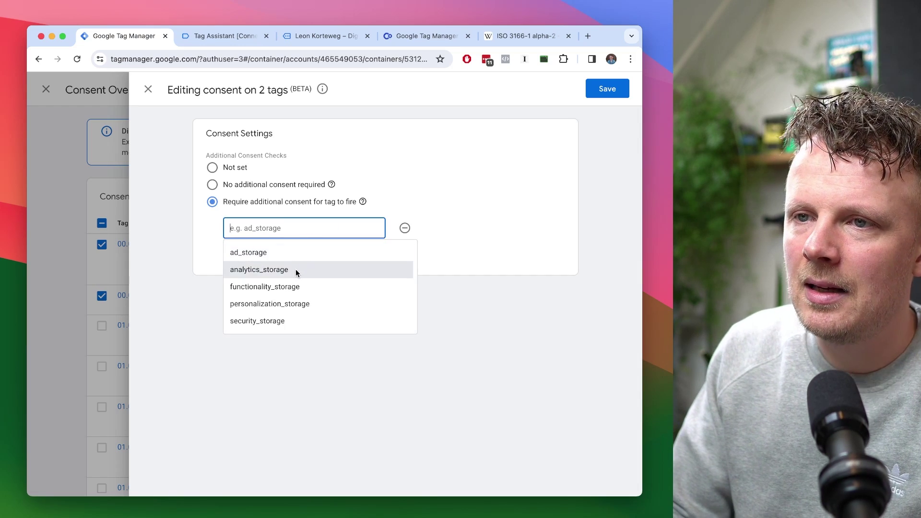
click(296, 268)
click(604, 95)
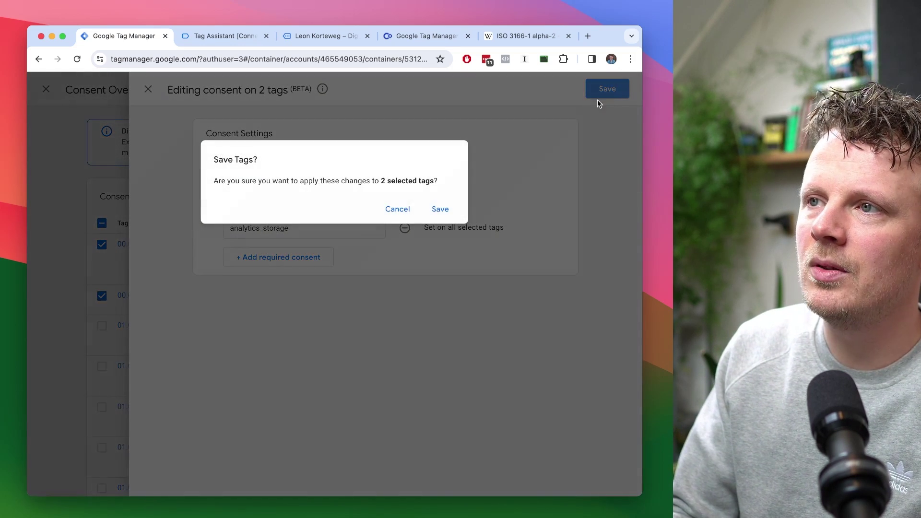
click(439, 212)
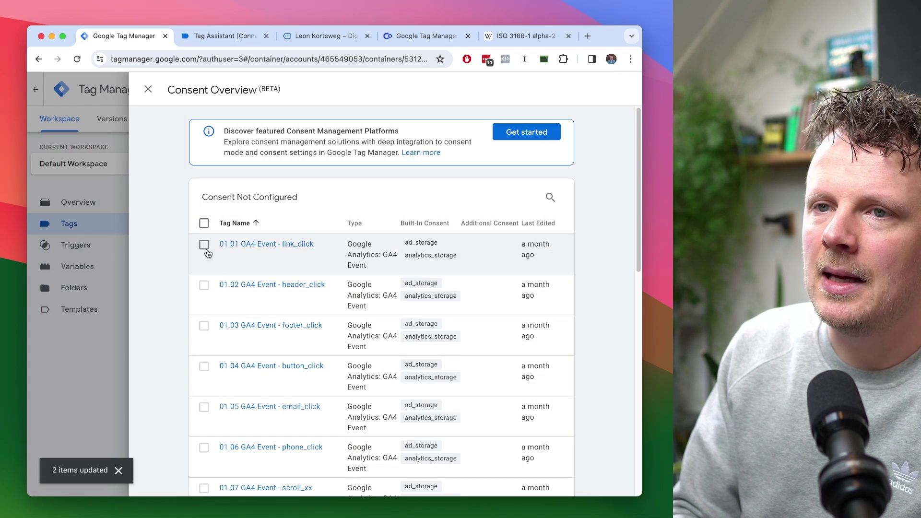
Bulk-set the ten 01.01–01.10 GA4 event tags to 'No additional consent required' and save.
scroll(211, 291, down, 8)
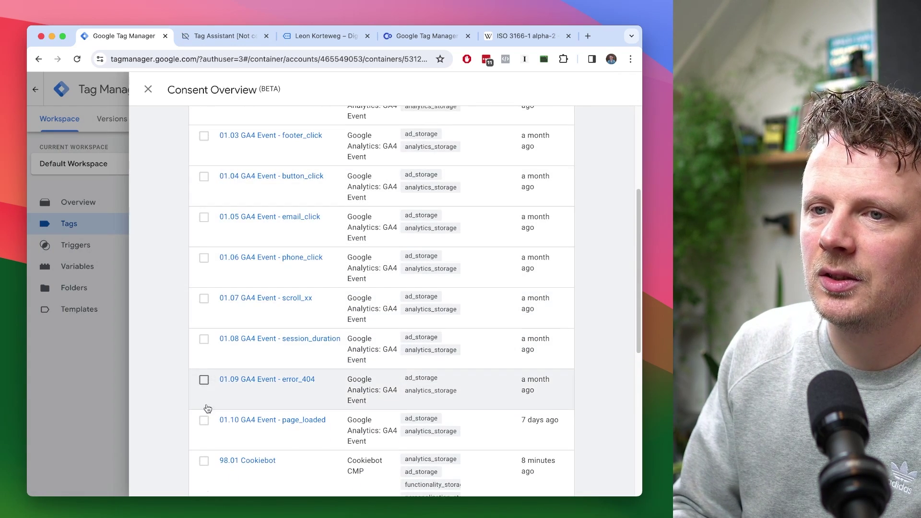
click(204, 420)
click(204, 379)
click(204, 339)
click(204, 298)
click(204, 258)
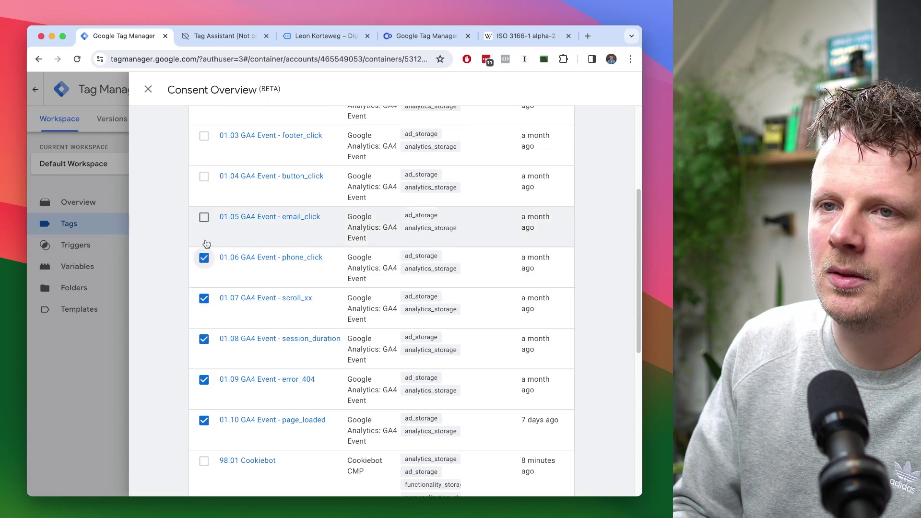
scroll(206, 243, up, 4)
shift+click(201, 263)
click(528, 172)
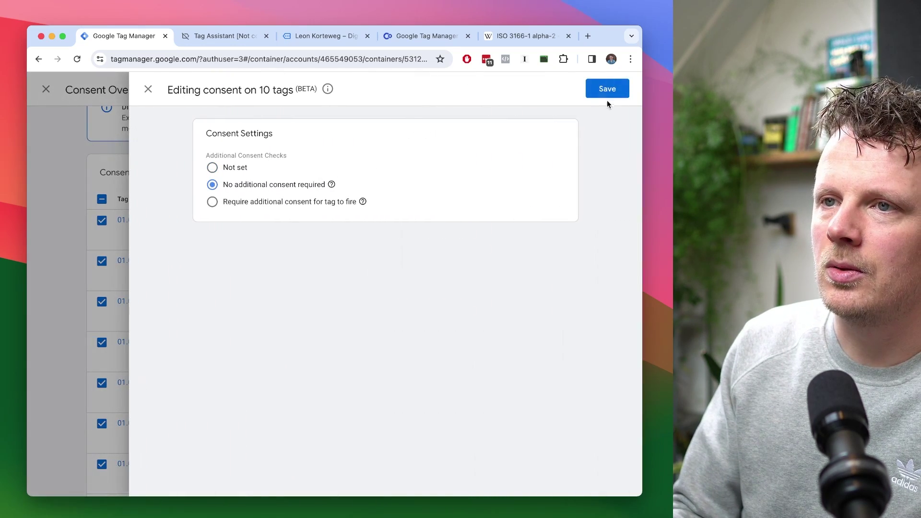
click(607, 91)
click(430, 212)
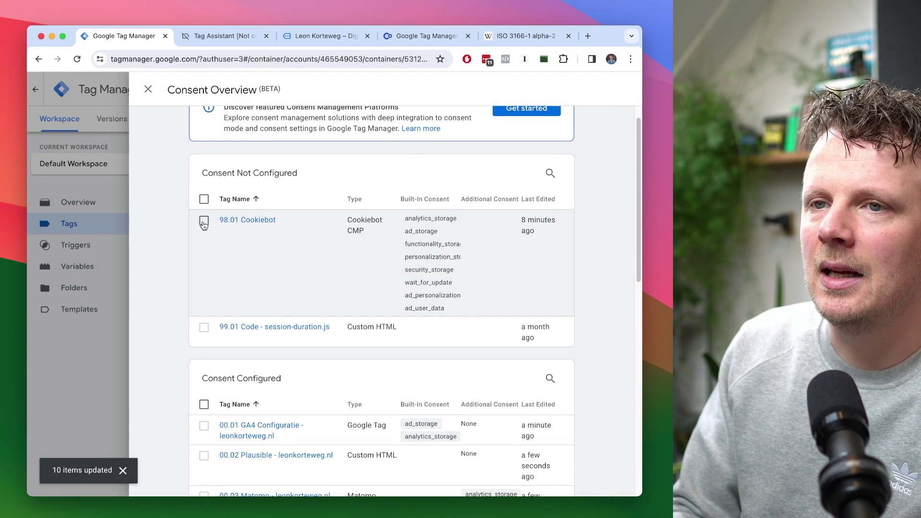
Set the 98.01 Cookiebot tag to 'No additional consent required' and save.
click(204, 221)
click(501, 172)
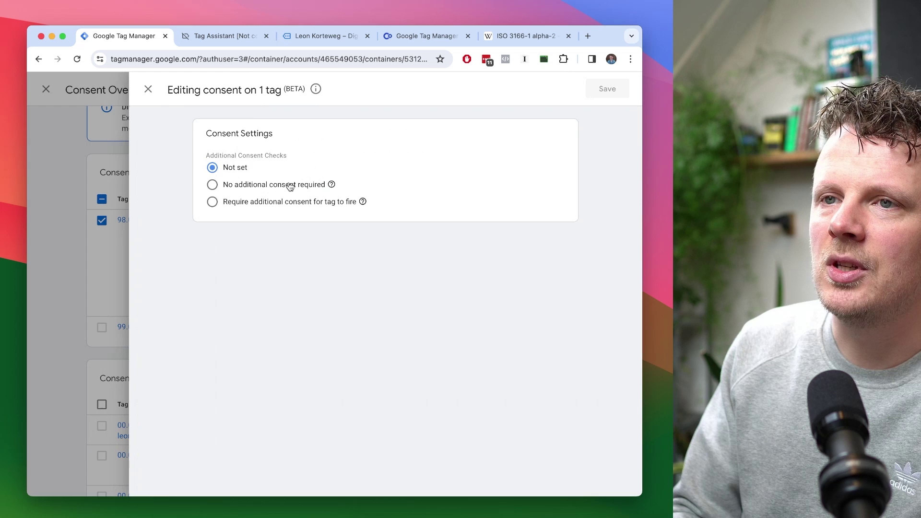
click(287, 186)
click(600, 96)
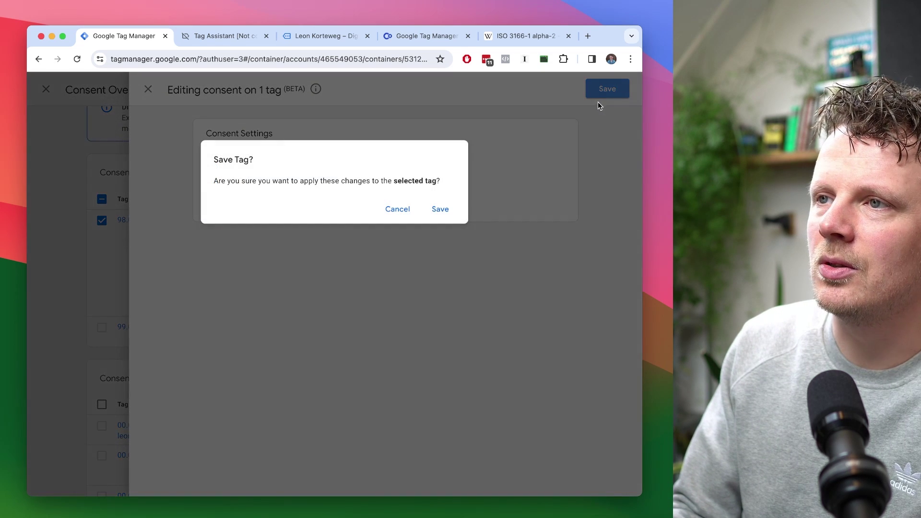
click(436, 211)
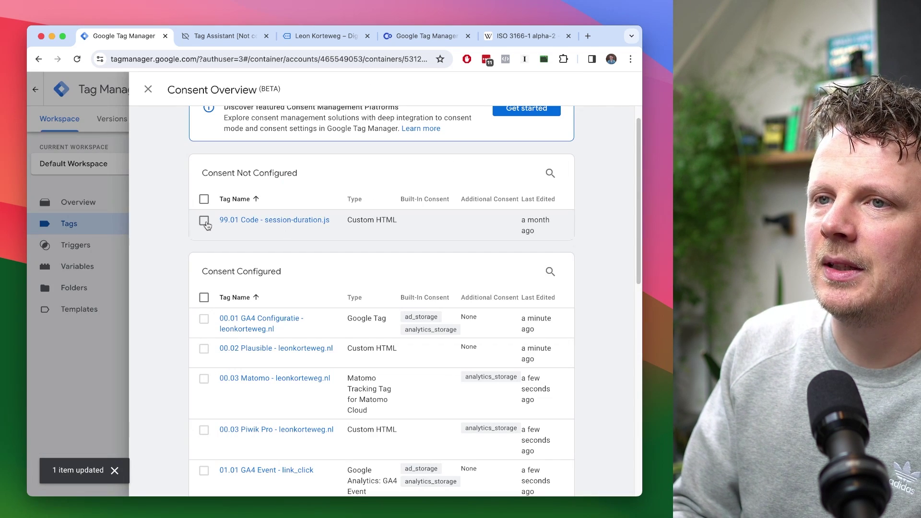
Make the 99.01 Code - session-duration.js tag require analytics_storage consent and save.
click(204, 221)
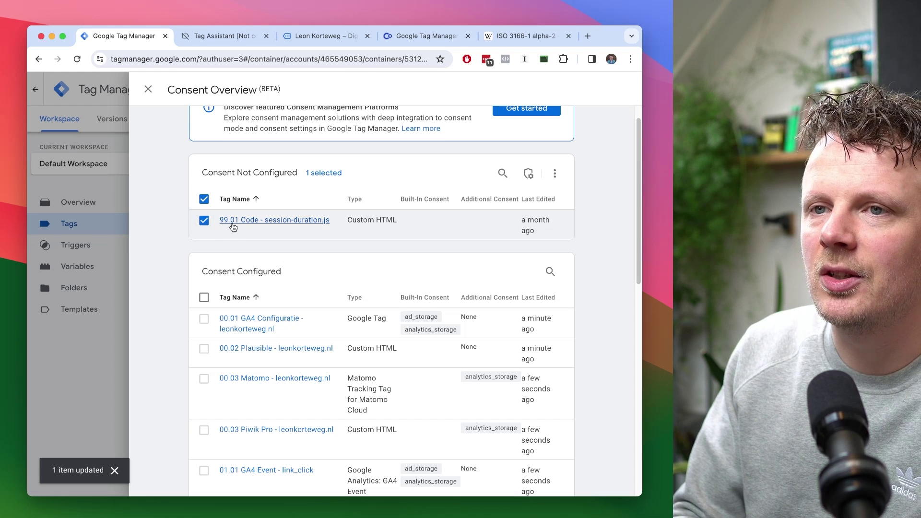
click(527, 173)
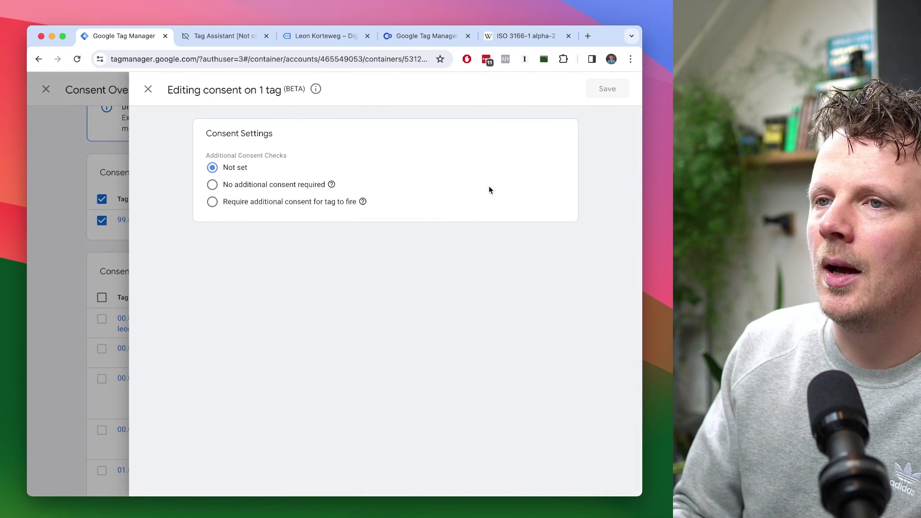
click(282, 202)
click(276, 226)
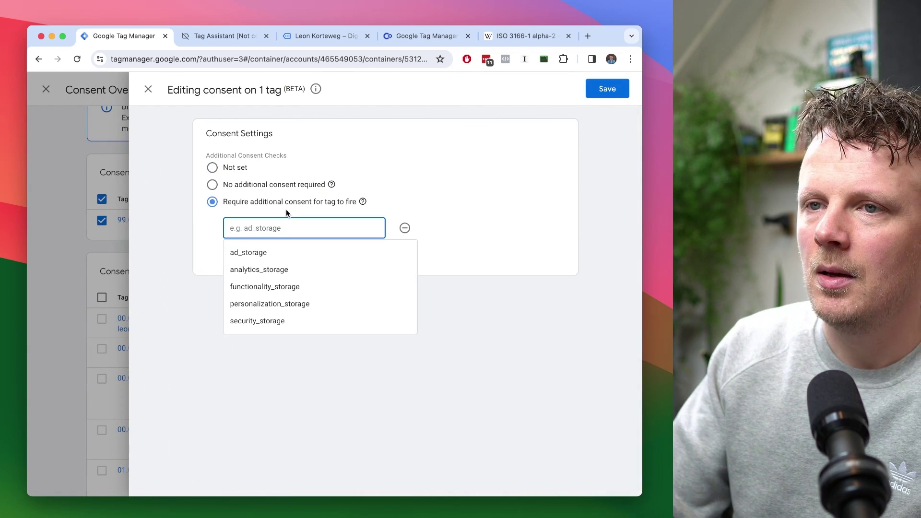
click(249, 272)
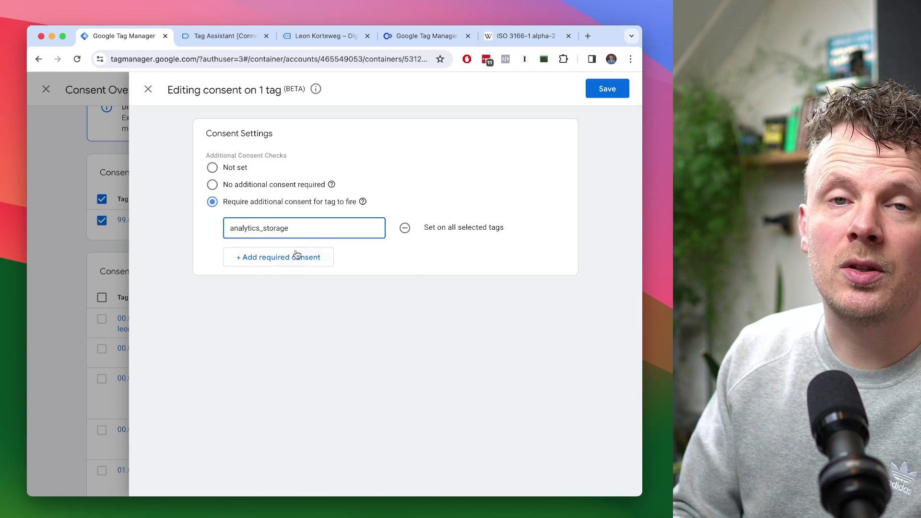
click(607, 89)
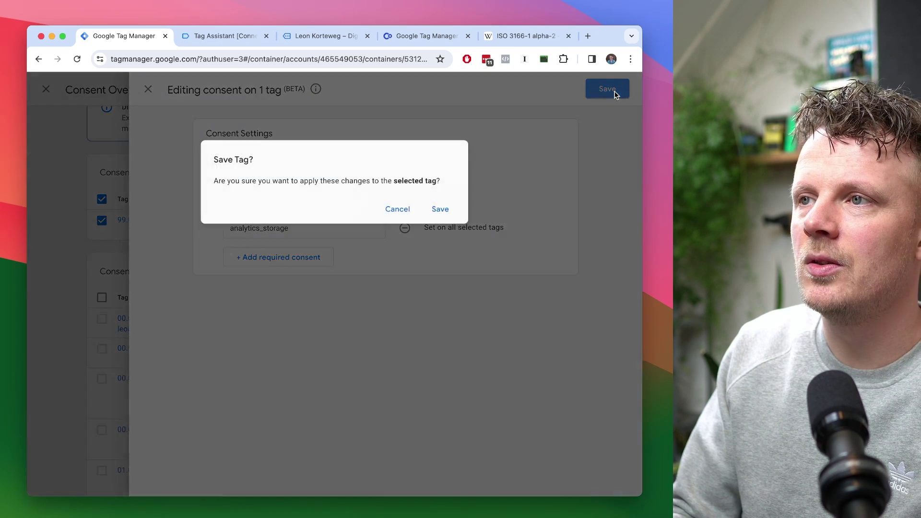
click(439, 208)
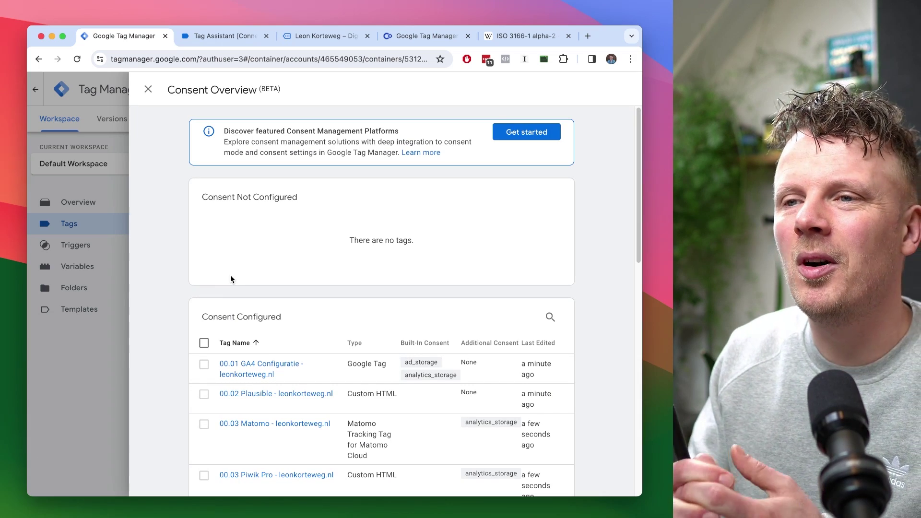
Close the Consent Overview panel to return to the workspace Tags list.
click(148, 89)
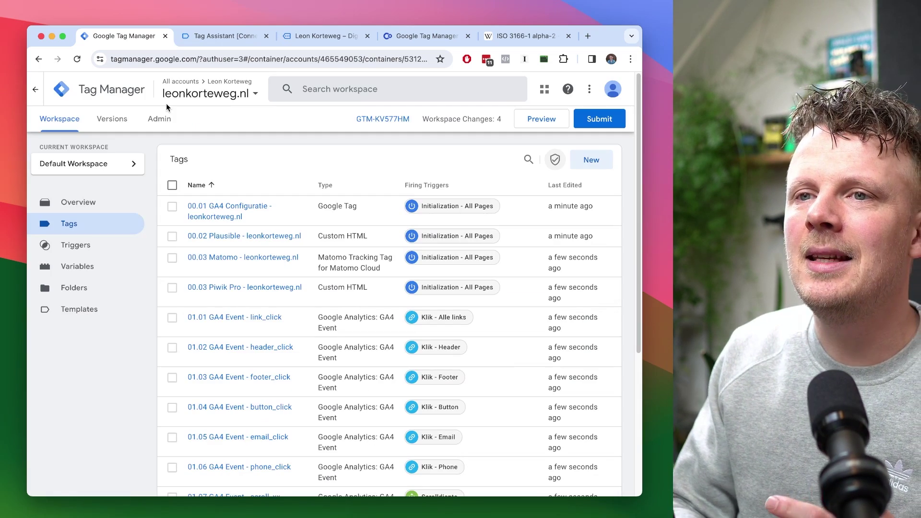